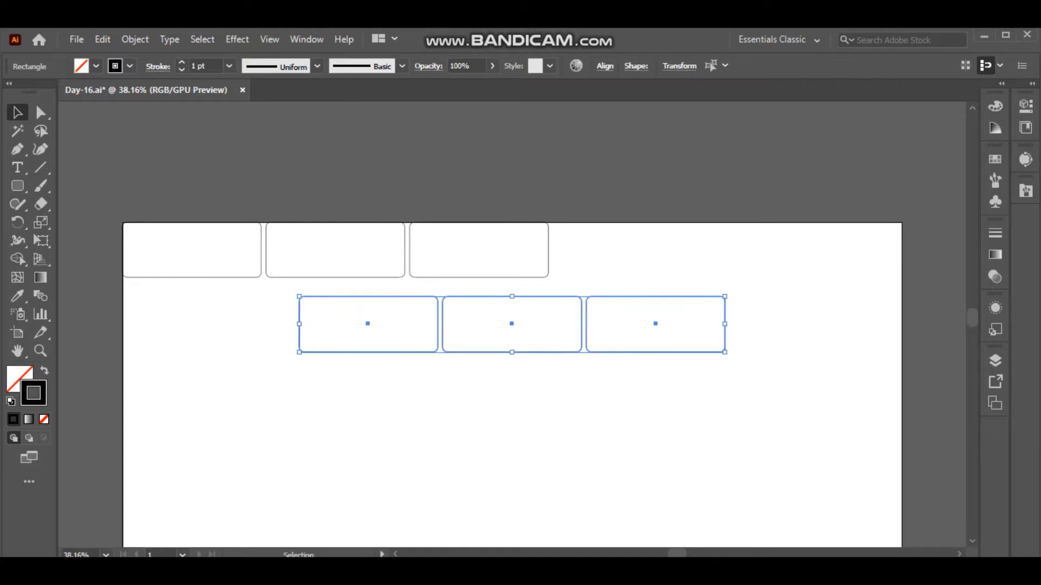
Add the copied bricks to the top row, delete the sixth one, and stretch the five-brick row to the artboard's full 1920 px width.
left_click_drag(442, 336, 697, 262)
left_click(710, 346)
left_click(889, 277)
key("Delete")
left_click_drag(172, 296, 764, 260)
left_click_drag(836, 250, 902, 250)
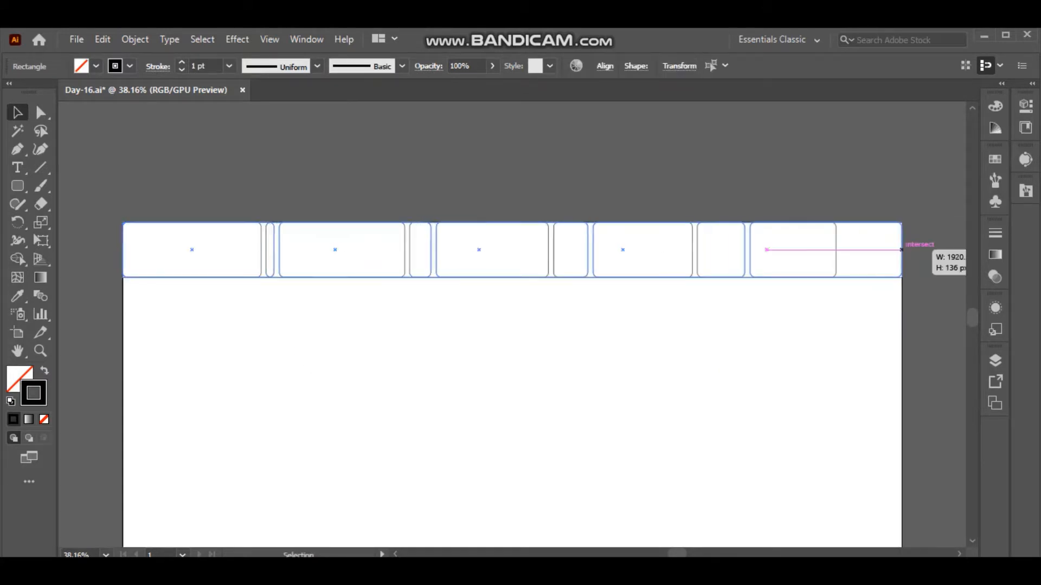
Nudge the top brick row slightly down and pull both ends in to leave a small gap from the artboard edges.
left_click(704, 380)
left_click(106, 555)
left_click(144, 541)
key("ctrl+a")
key("Down")
key("Down")
key("Down")
key("Down")
key("Down")
key("Down")
key("Down")
key("Down")
left_click_drag(123, 137, 127, 136)
left_click_drag(901, 136, 897, 137)
left_click(921, 227)
Unlock Layer 1, lock Layer 2, and make Layer 1 the active layer.
left_click(994, 361)
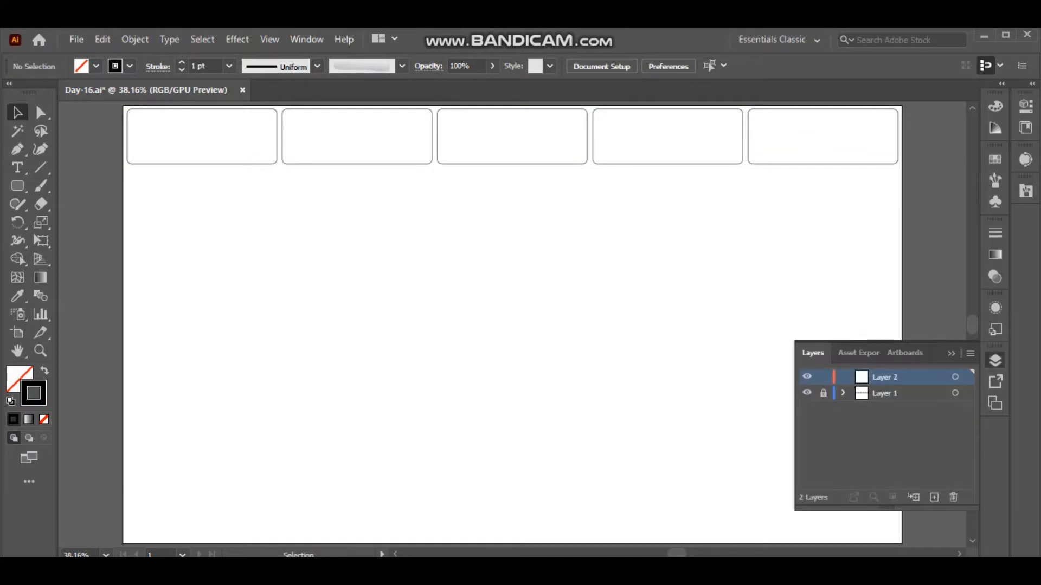
left_click(824, 393)
left_click(824, 377)
left_click(900, 394)
left_click(994, 360)
Duplicate the top brick row just below it, shifted left by about half a brick.
key("ctrl+a")
left_click_drag(418, 109, 360, 199)
left_click_drag(867, 287, 194, 172)
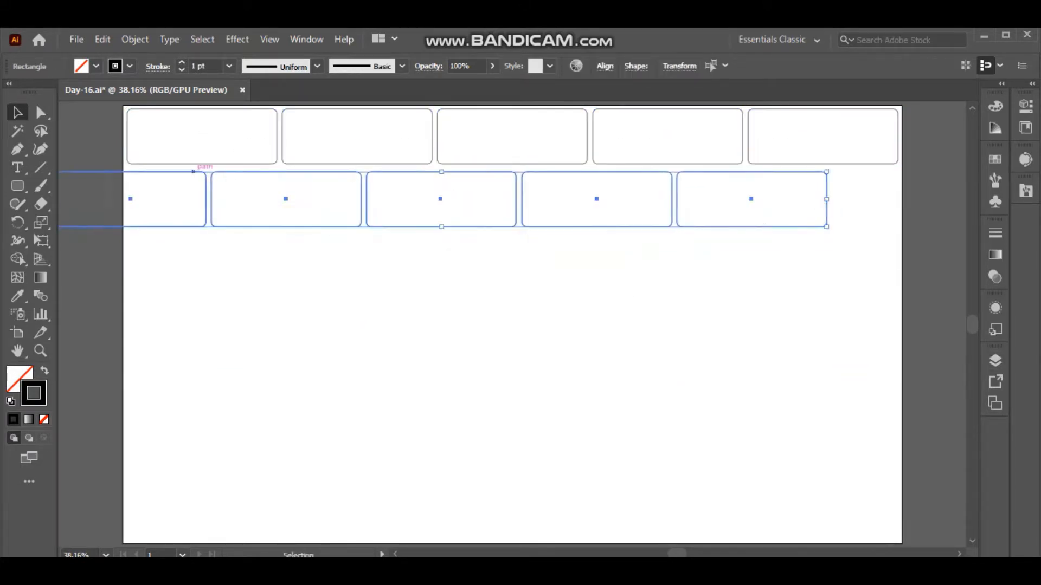
left_click(162, 277)
left_click(59, 201)
left_click(98, 261)
Close the second row's right end with a narrowed brick copy and delete the brick overhanging the artboard's left edge.
left_click(125, 218)
key("ctrl+c")
key("ctrl+v")
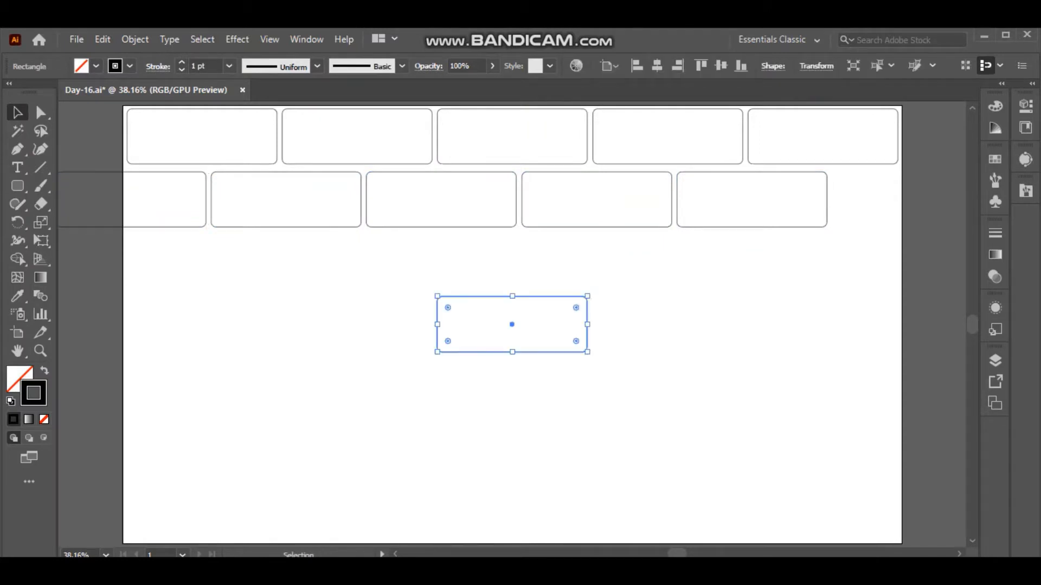
left_click_drag(552, 324, 897, 200)
left_click(130, 226)
key("Delete")
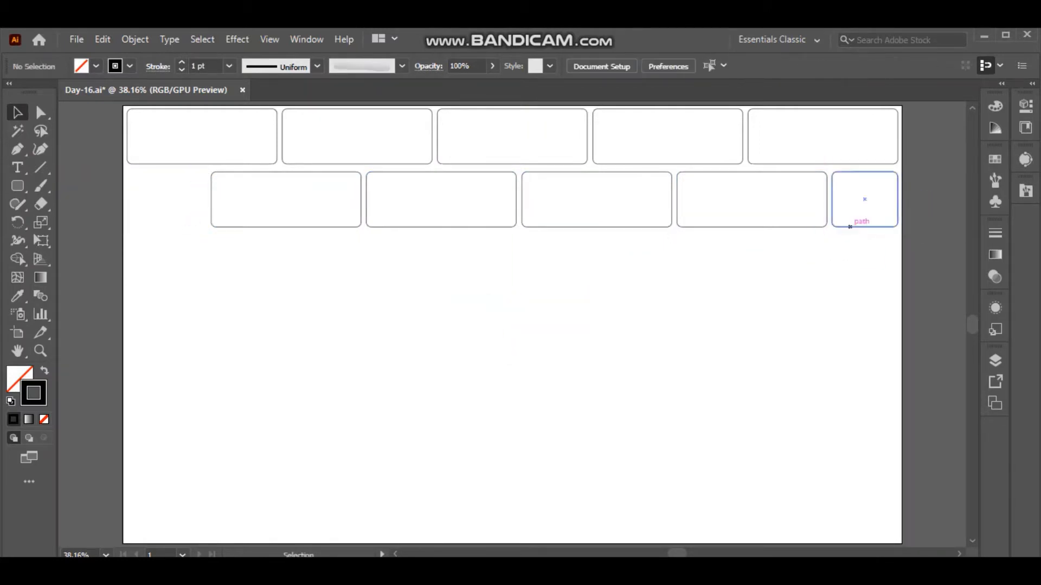
Copy the narrow brick to the second row's left end and widen it to line up with the row above.
left_click(849, 227)
key("ctrl+c")
key("ctrl+v")
left_click_drag(511, 324, 173, 200)
left_click_drag(140, 200, 127, 199)
left_click(92, 206)
Copy the top row of five bricks and place it as the third row.
left_click_drag(92, 122, 921, 136)
key("ctrl+c")
key("ctrl+v")
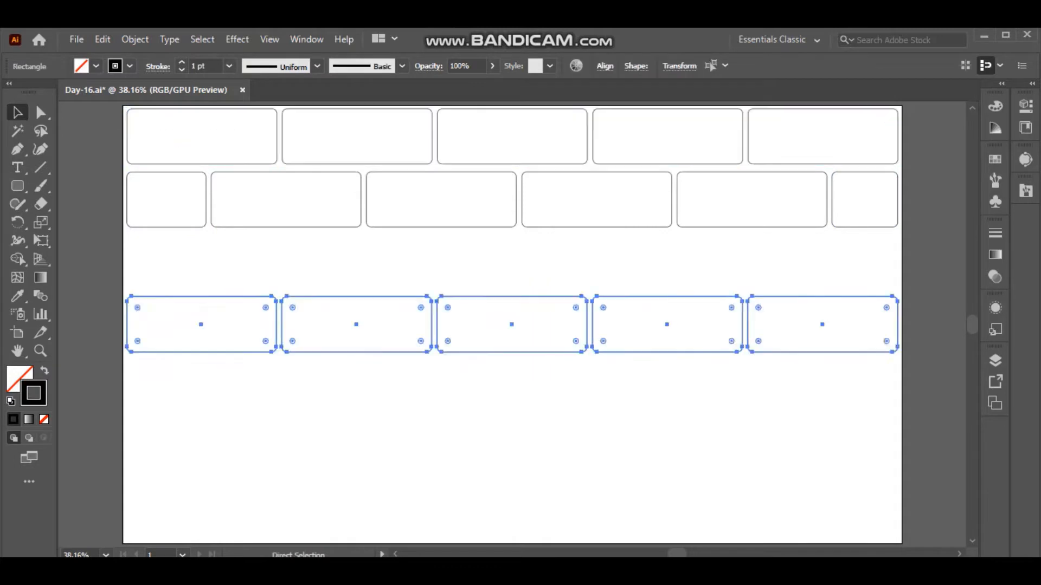
left_click_drag(281, 310, 282, 248)
Copy the staggered second row and paste it as the fourth row.
left_click_drag(92, 189, 922, 206)
key("ctrl+c")
key("ctrl+v")
Copy the third row of bricks and place it as the fifth row.
left_click_drag(92, 252, 922, 271)
key("ctrl+c")
key("ctrl+v")
key("Down")
key("Down")
key("Down")
key("Down")
key("Down")
key("Down")
key("Down")
key("Down")
key("Down")
key("Down")
key("Down")
key("Down")
key("Down")
key("Down")
key("Down")
key("Down")
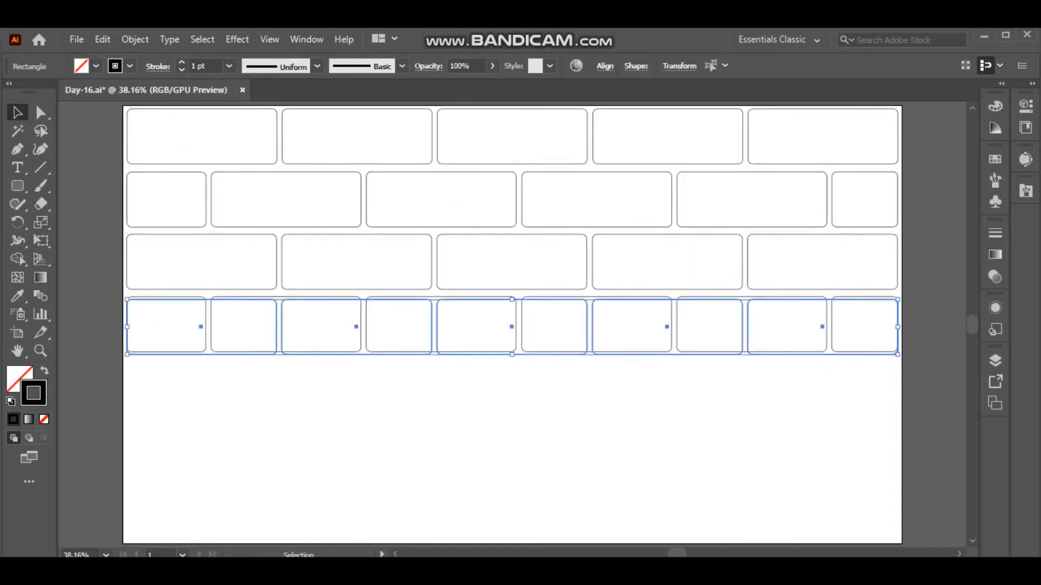
left_click_drag(392, 358, 392, 416)
Copy the staggered fourth row and place it as the sixth row.
left_click_drag(92, 325, 922, 333)
key("ctrl+c")
key("ctrl+v")
left_click_drag(341, 352, 340, 476)
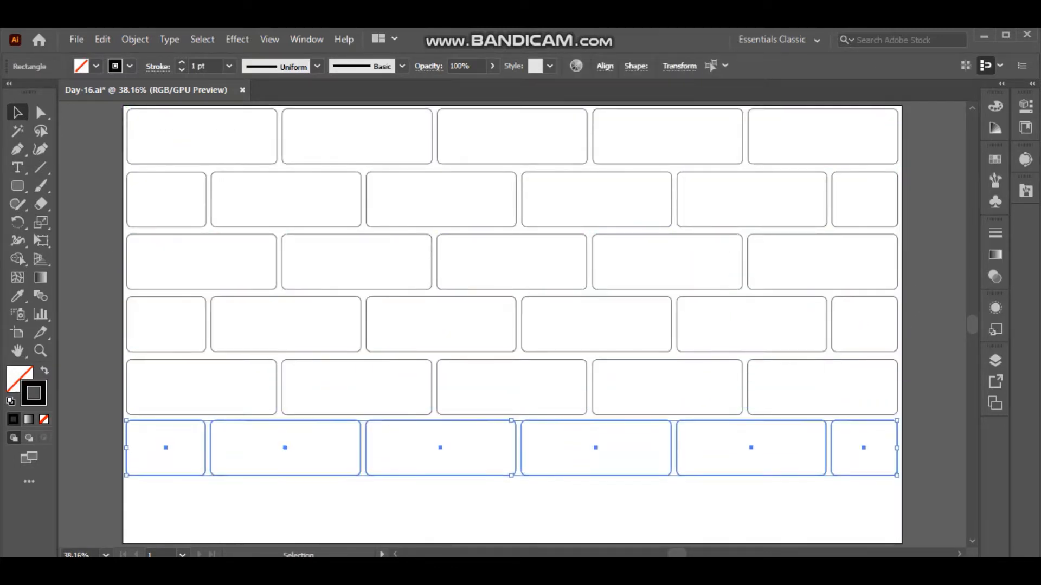
Copy the fifth row and place it as the seventh row at the bottom of the artboard.
left_click_drag(92, 379, 921, 395)
key("ctrl+c")
key("ctrl+v")
key("ctrl+z")
key("ctrl+v")
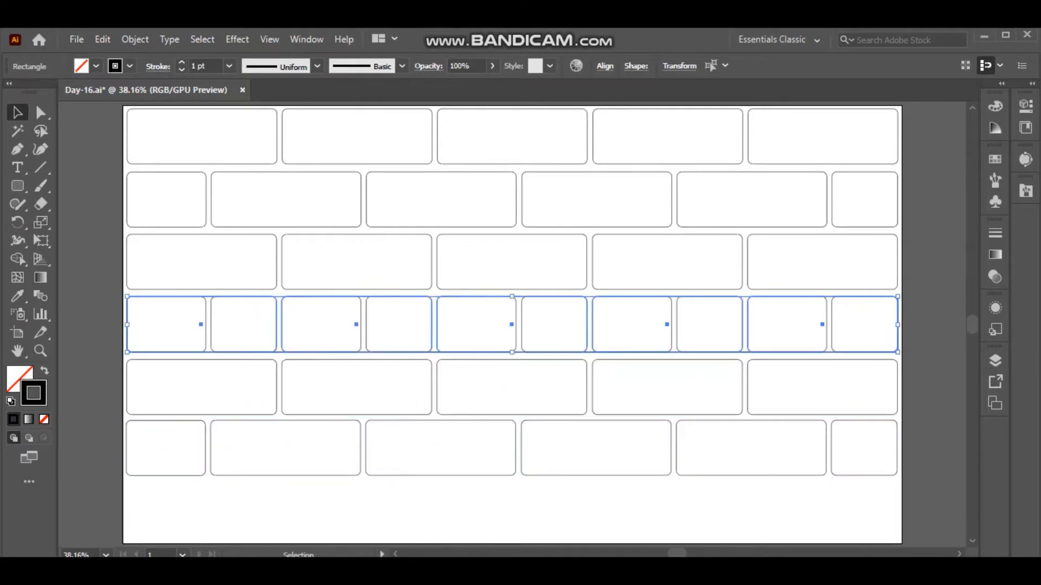
left_click_drag(512, 325, 511, 508)
key("ctrl+shift+a")
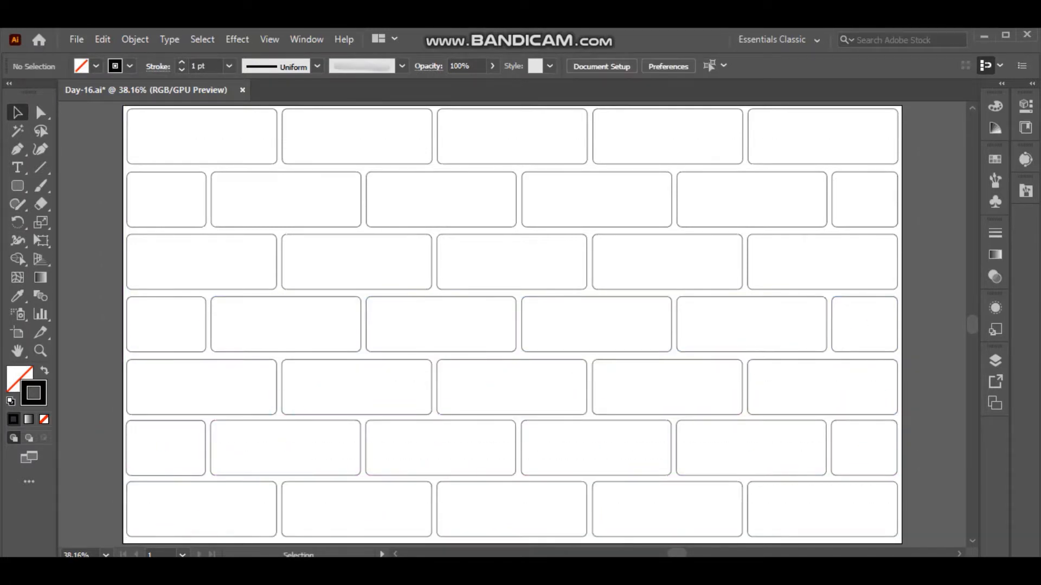
Fill all the bricks with brick red (B73321).
key("ctrl+a")
double_click(19, 379)
key("ctrl+v")
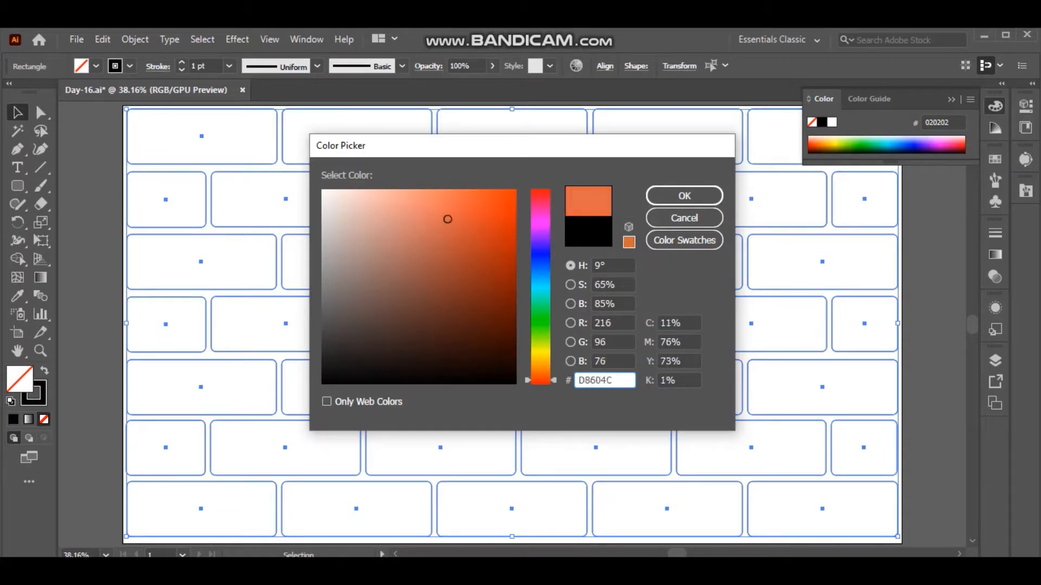
left_click(460, 242)
left_click(684, 195)
double_click(19, 379)
left_click(481, 243)
left_click(684, 195)
key("ctrl+shift+a")
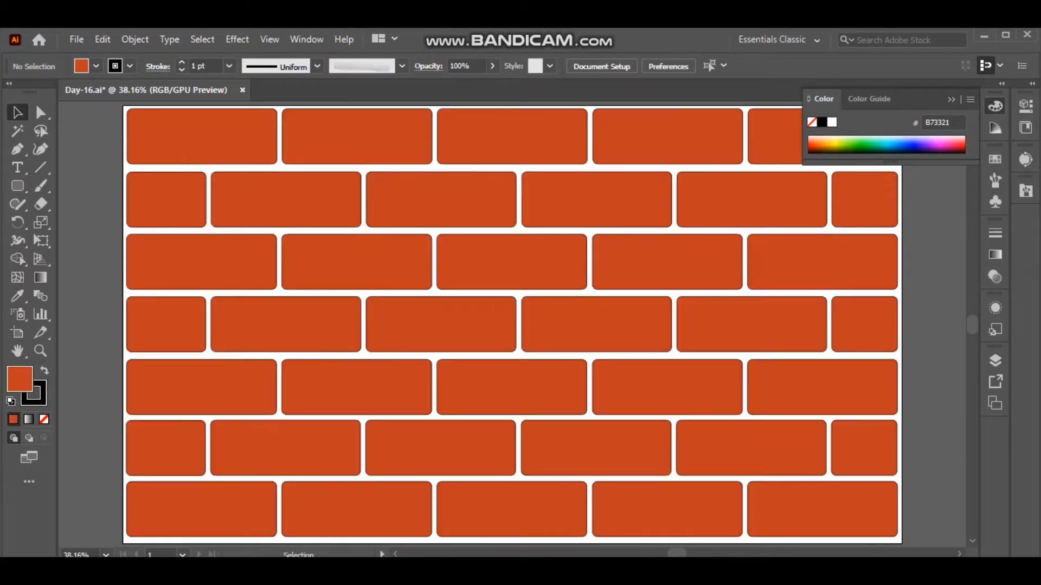
Set the stroke colour of all the bricks to dark red (841B0D).
left_click(951, 99)
key("ctrl+a")
double_click(34, 400)
left_click(496, 282)
left_click(684, 196)
key("ctrl+shift+a")
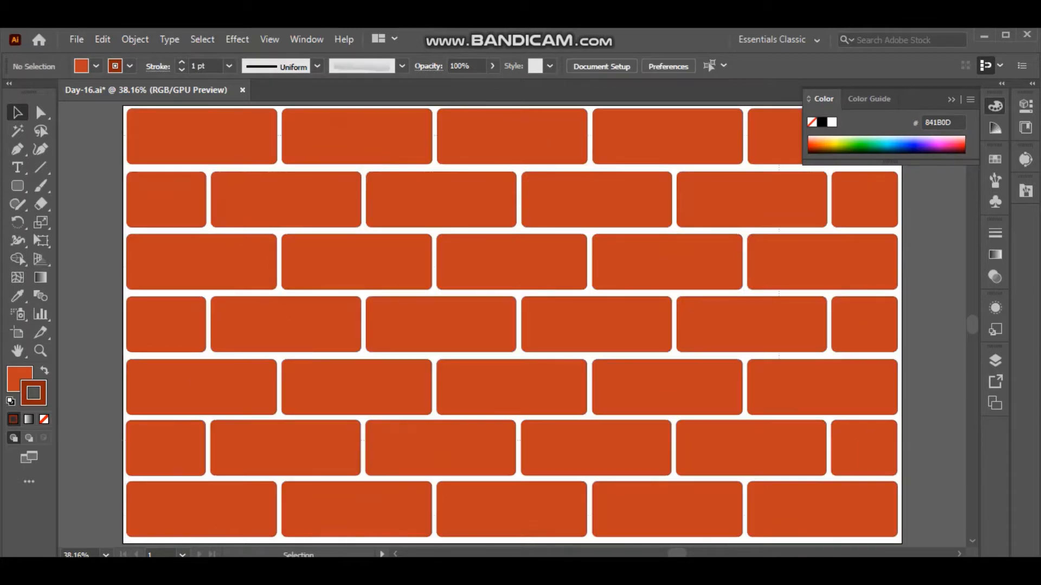
Set the stroke weight of all the bricks to 4 pt.
key("ctrl+a")
left_click(228, 66)
left_click(249, 235)
key("ctrl+shift+a")
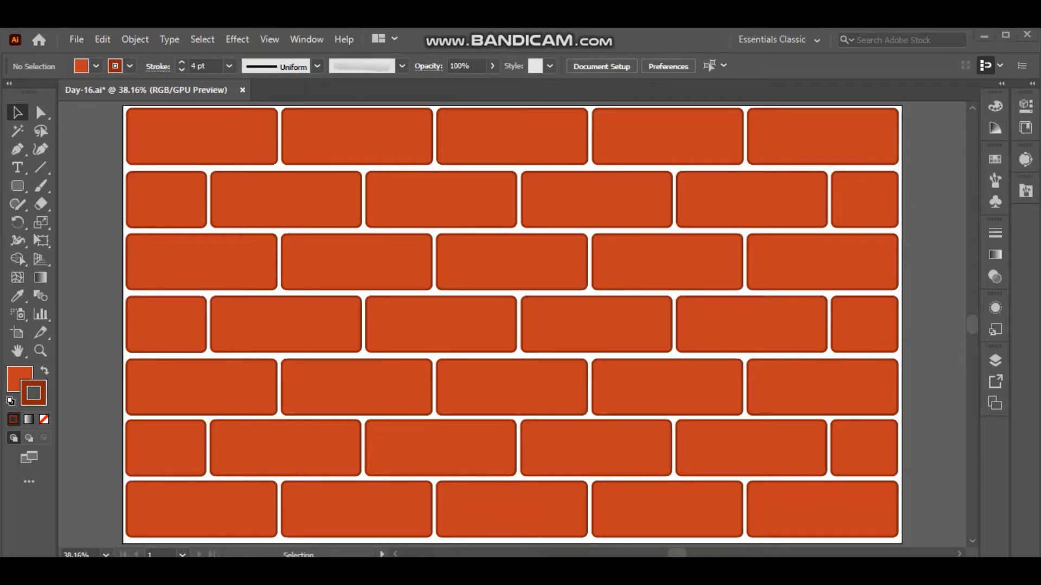
Lock Layer 1 and move the unlocked Layer 2 beneath it.
left_click(994, 360)
left_click(823, 393)
left_click(904, 378)
left_click_drag(904, 377, 904, 401)
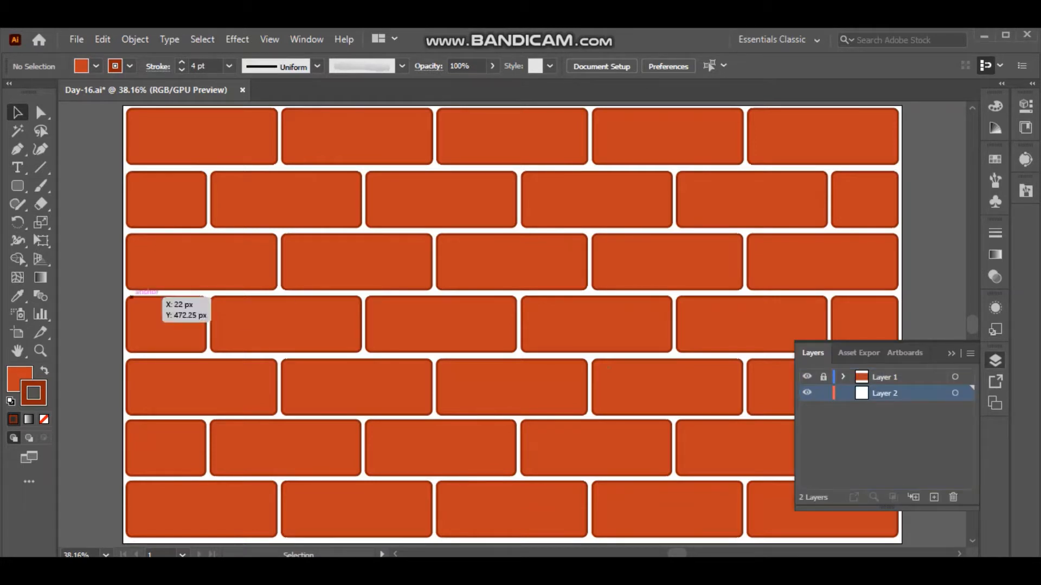
right_click(17, 186)
left_click(81, 186)
left_click_drag(123, 105, 840, 531)
key("z")
key("ctrl+z")
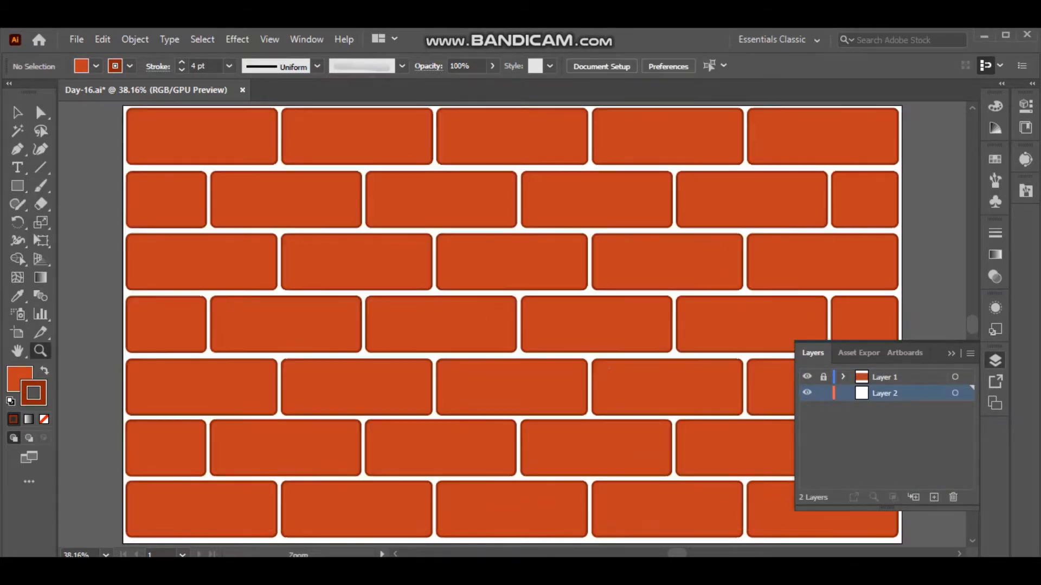
Draw a rectangle covering the whole artboard on Layer 2 behind the bricks and give it a pale fill.
left_click_drag(340, 237, 902, 359)
double_click(19, 379)
left_click(324, 189)
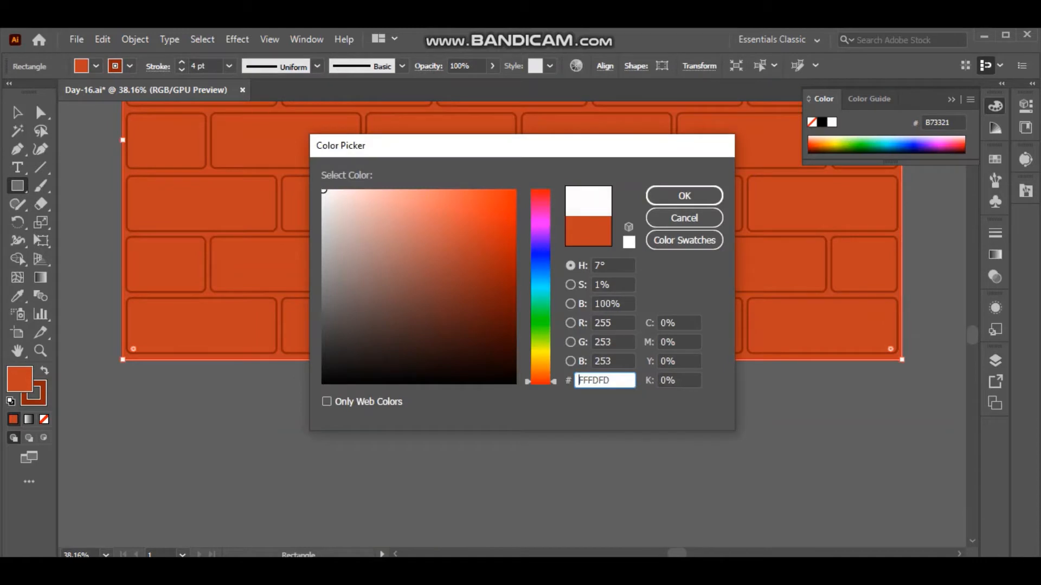
left_click(324, 231)
left_click(684, 196)
left_click_drag(324, 231, 323, 212)
left_click(106, 554)
left_click(144, 541)
Remove the background rectangle's stroke and set its fill to pale yellow (FFE499).
left_click(42, 398)
left_click(44, 420)
double_click(19, 379)
left_click(684, 195)
left_click(17, 112)
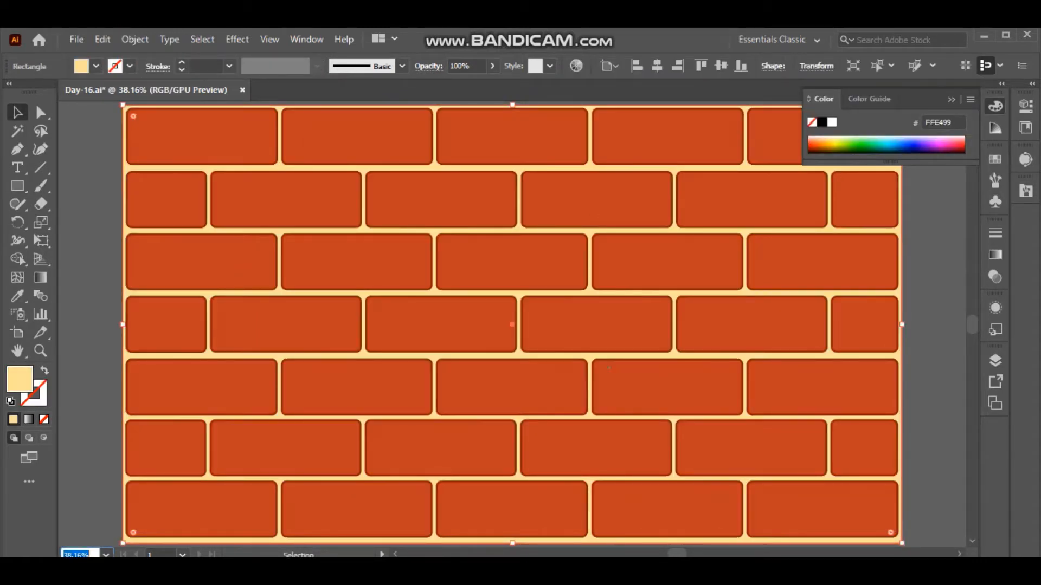
left_click(89, 217)
Change the background rectangle's fill to a light grey mortar colour.
left_click(951, 99)
left_click(279, 326)
double_click(19, 379)
left_click(684, 196)
left_click(934, 217)
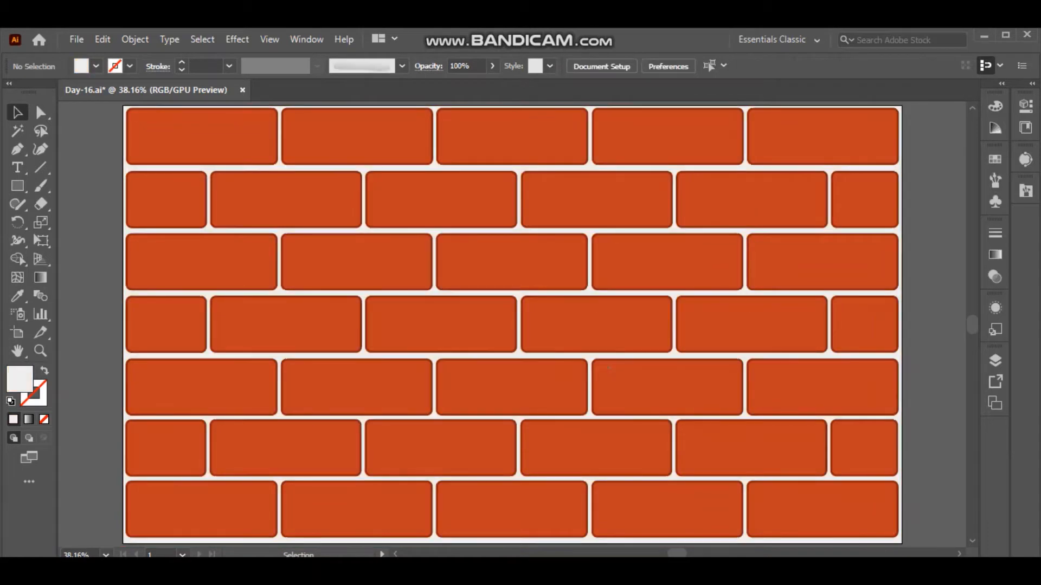
Lock Layer 2 and add Layer 3 above the brick layer.
left_click(995, 361)
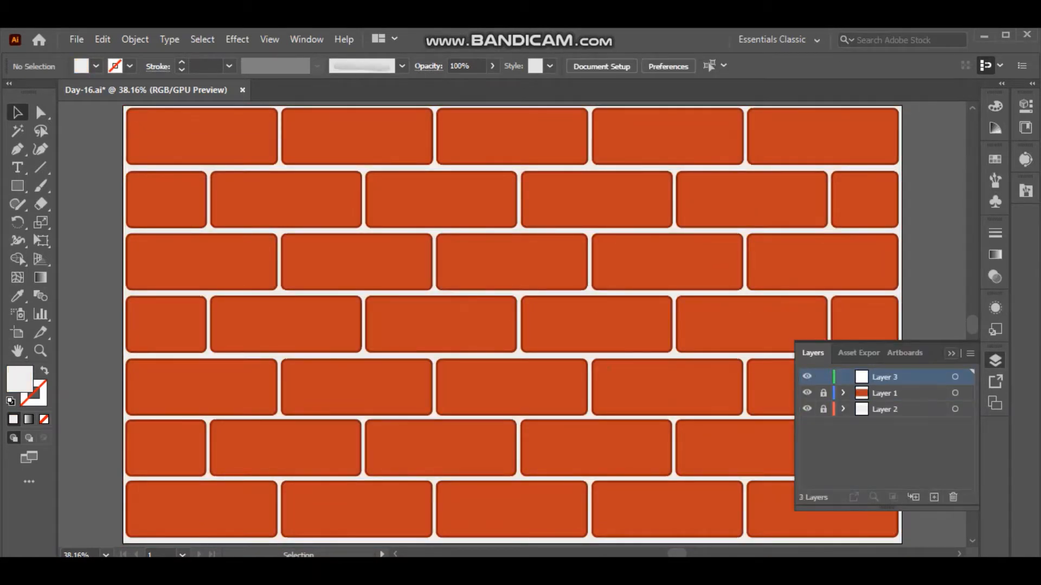
left_click(995, 360)
left_click_drag(214, 111, 187, 295)
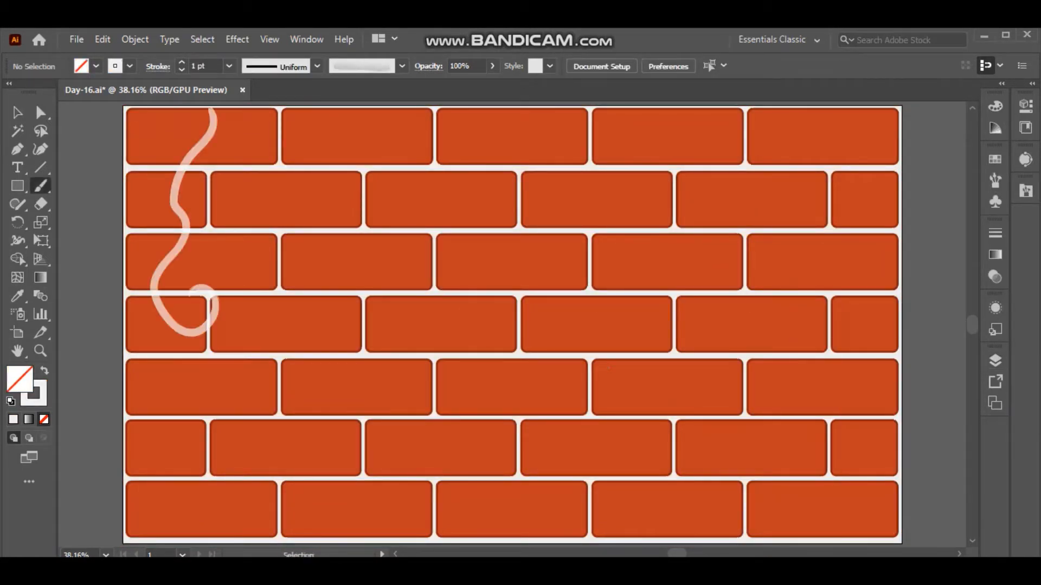
key("ctrl+z")
left_click(402, 66)
scroll(336, 124, "up", 2)
left_click(336, 100)
left_click(229, 66)
left_click(244, 152)
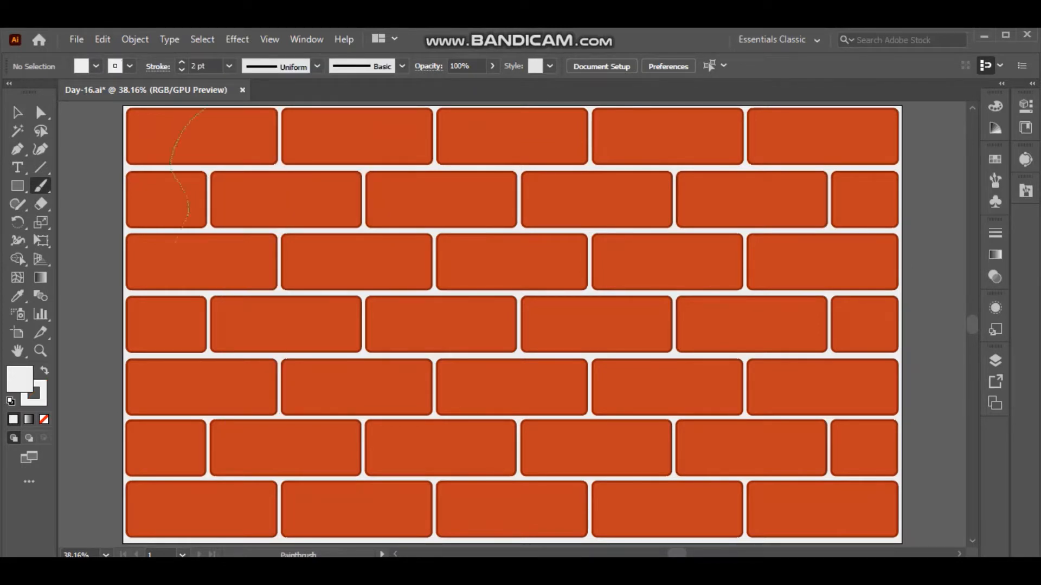
left_click_drag(175, 242, 199, 317)
Choose a rough, tapered brush for the Paintbrush, set its stroke weight to 4 pt, and undo the test strokes.
left_click(402, 66)
scroll(333, 124, "up", 1)
left_click(333, 115)
left_click_drag(271, 110, 245, 265)
key("ctrl+z")
key("ctrl+z")
left_click(229, 66)
left_click(244, 186)
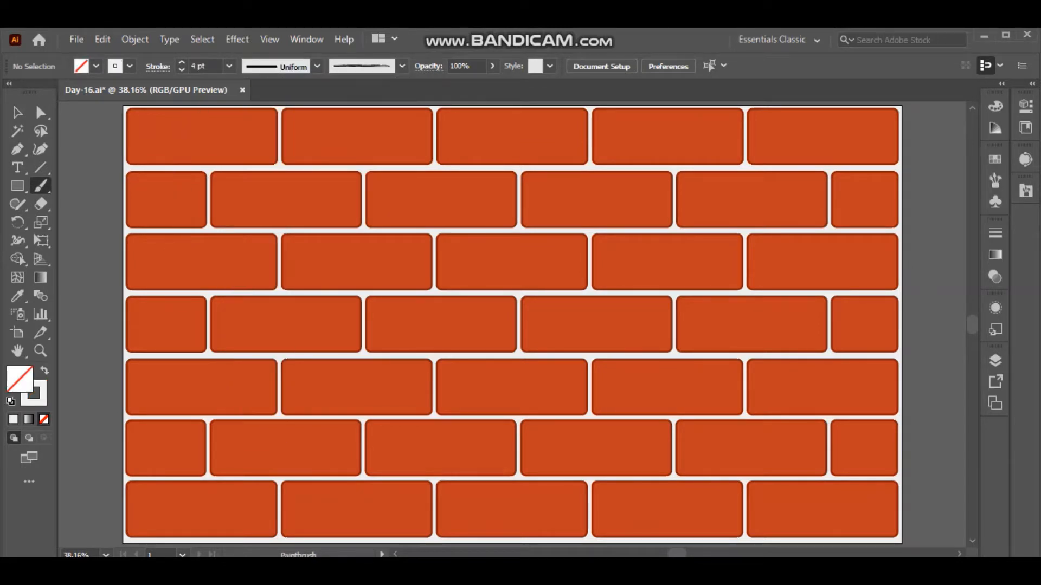
key("ctrl+z")
Set the stroke colour to green (3F8715) and paint branching vines hanging from the top edge of the brick wall.
double_click(42, 400)
left_click(540, 332)
left_click(486, 281)
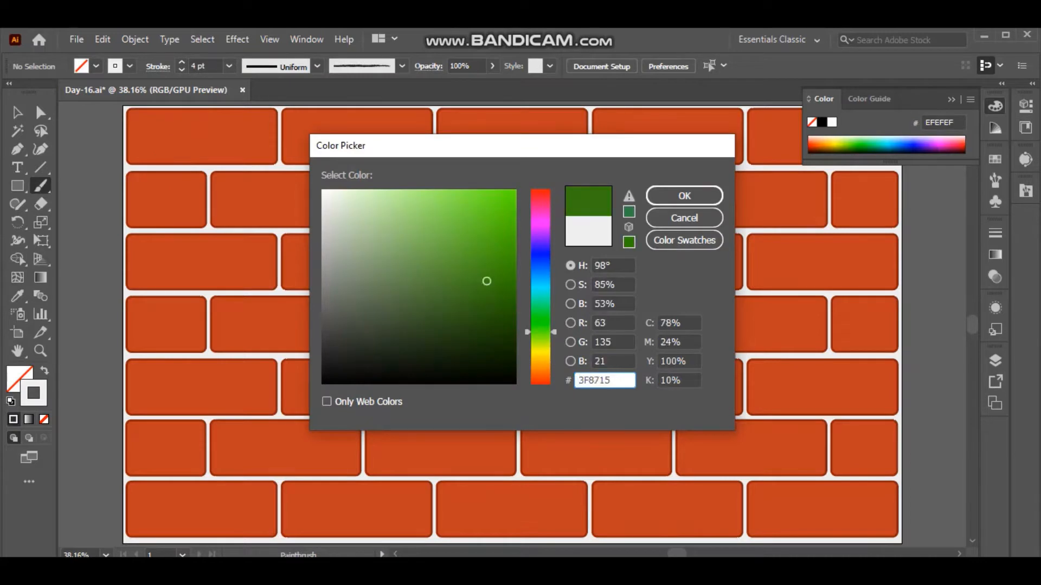
key("Return")
left_click_drag(161, 108, 174, 327)
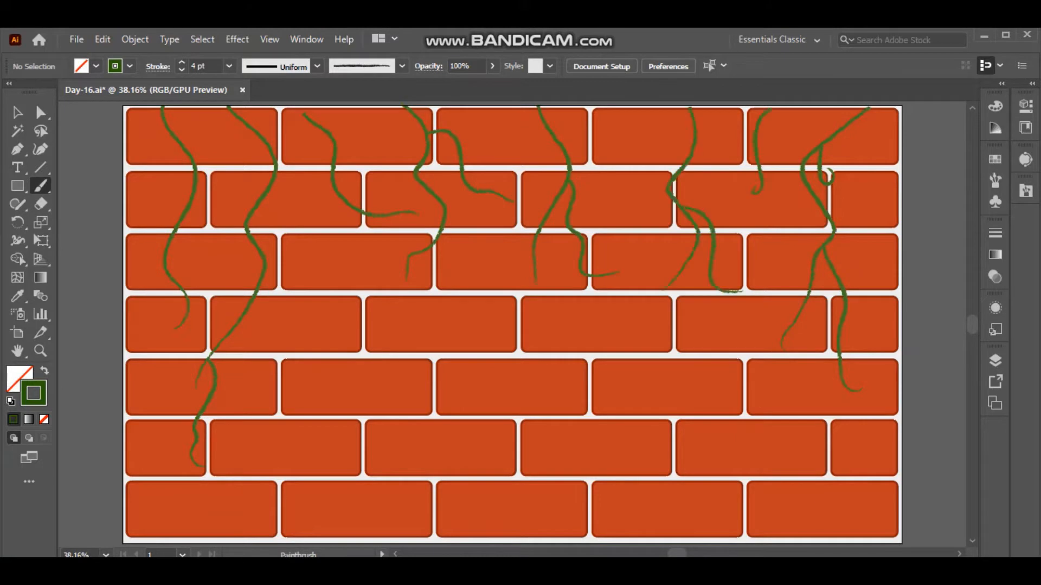
Hide Layer 1 and Layer 2, lock Layer 3, and add Layer 4 on top.
left_click(995, 361)
left_click(807, 426)
left_click(807, 410)
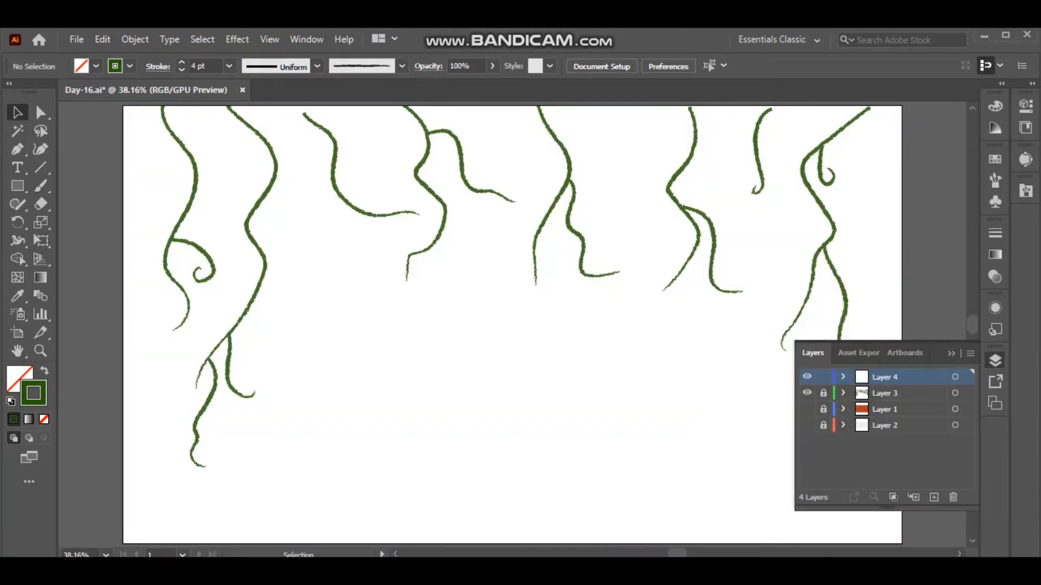
left_click(995, 361)
Draw a jagged, pointed leaf outline with the Pen tool in the empty area below the vines.
left_click_drag(315, 424, 328, 454)
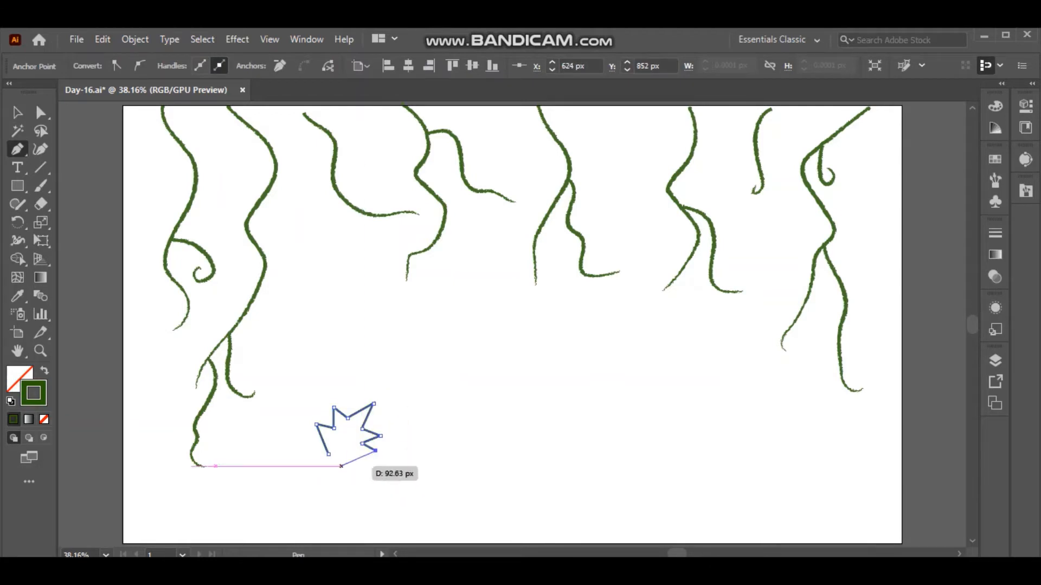
key("Delete")
key("p")
left_click(337, 358)
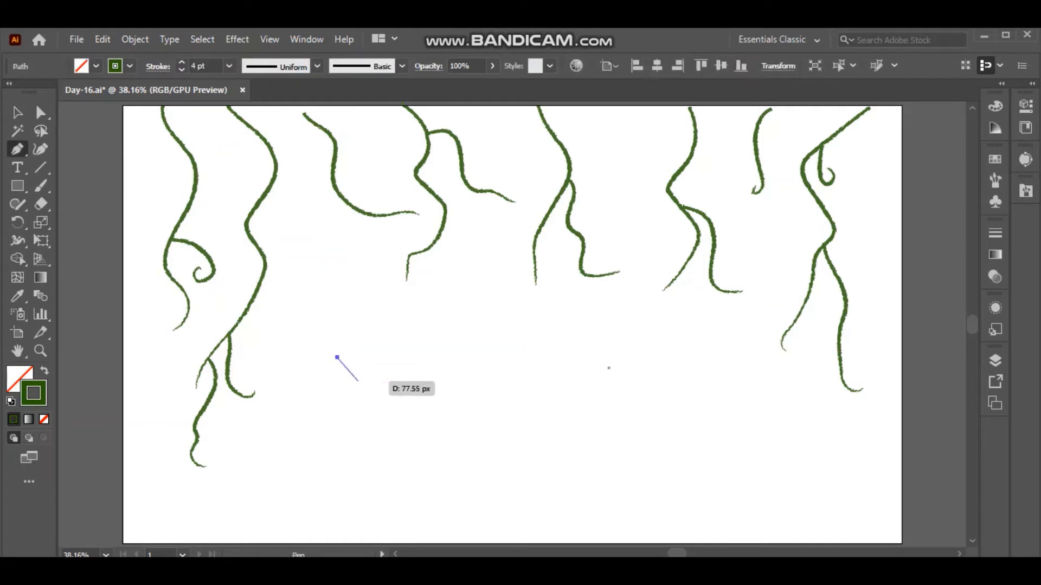
left_click(358, 381)
left_click(370, 365)
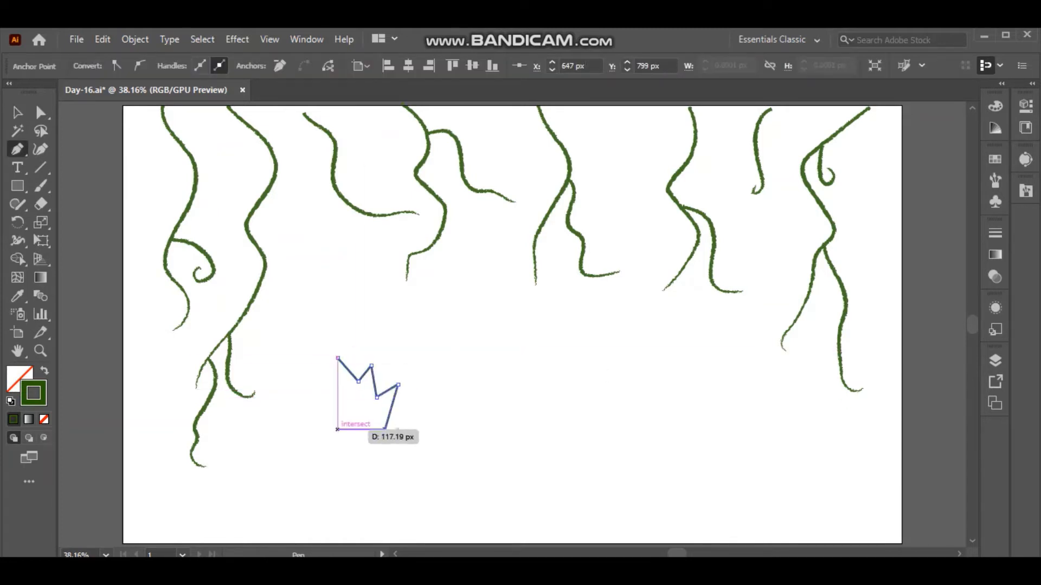
key("ctrl+z")
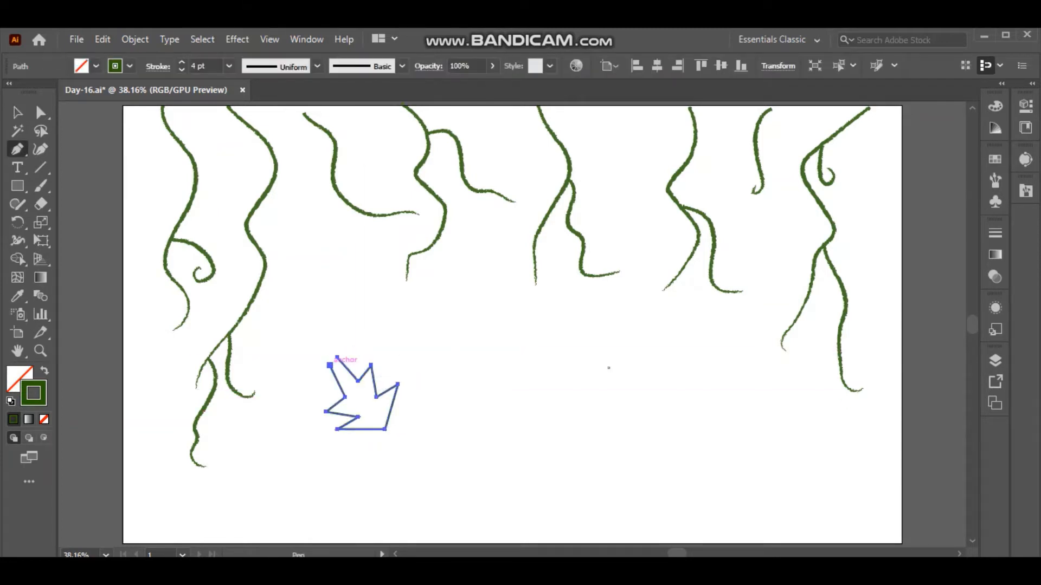
key("z")
key("ctrl+z")
left_click(345, 398)
Give the leaf a dark green fill and matching darker stroke, and scale it down.
key("v")
key("shift+x")
left_click_drag(326, 357, 355, 388)
double_click(33, 393)
left_click(472, 316)
left_click(684, 196)
double_click(33, 393)
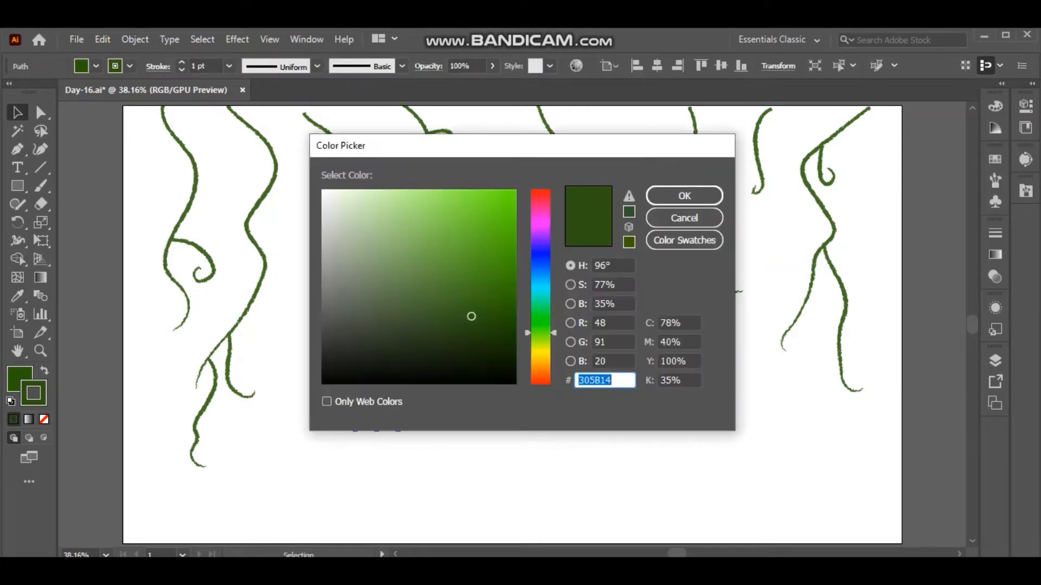
left_click(492, 345)
left_click(684, 195)
left_click(488, 374)
Paint thin veins inside the leaf with the Paintbrush and group them with the leaf shape.
left_click(377, 414)
left_click(41, 186)
mouse_move(366, 397)
left_mouse_down()
mouse_move(386, 424)
mouse_move(384, 415)
left_mouse_up()
key("ctrl+z")
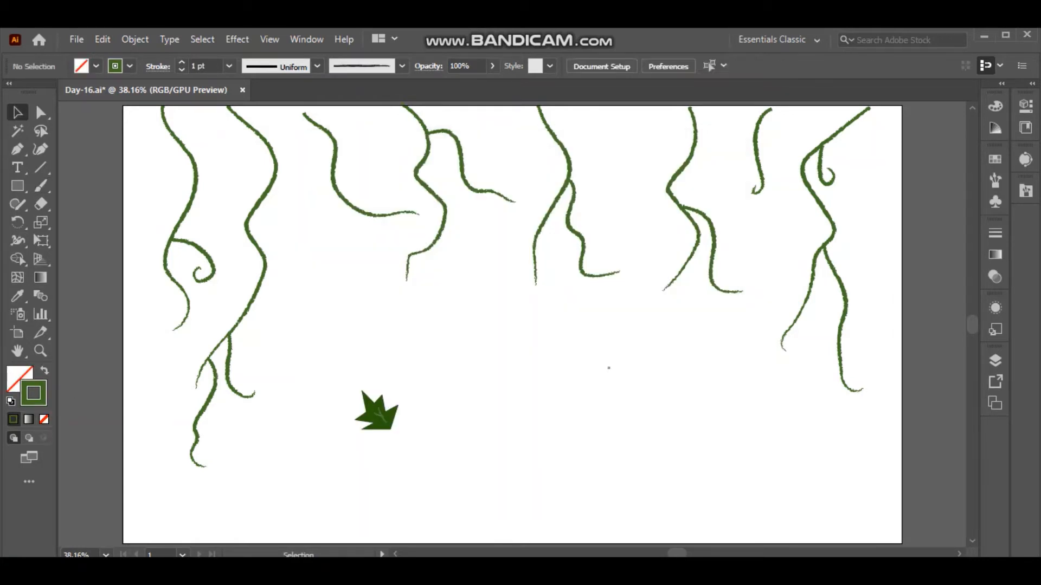
left_click_drag(327, 367, 426, 448)
key("ctrl+g")
Shrink and rotate the leaf group and duplicate it into a small cluster of differently angled leaves.
left_click_drag(421, 376, 401, 390)
left_click_drag(344, 378, 404, 457)
left_click_drag(405, 387, 389, 441)
left_click_drag(370, 405, 357, 385)
left_click_drag(391, 378, 404, 428)
left_click_drag(374, 400, 520, 324, "alt")
left_click_drag(540, 285, 528, 373)
left_click_drag(515, 327, 318, 395)
left_click_drag(357, 372, 361, 412)
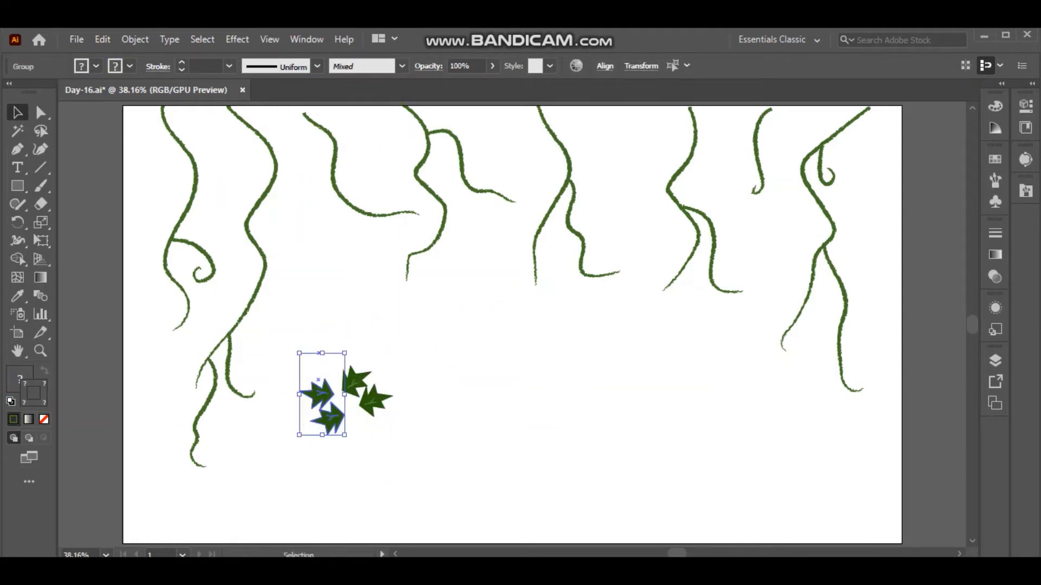
Remove the surplus pair of leaves, and place copied leaf pairs at the tops of the first two vines.
key("Delete")
key("ctrl+v")
left_click_drag(517, 323, 171, 145)
left_click_drag(193, 186, 210, 161)
left_click(239, 185)
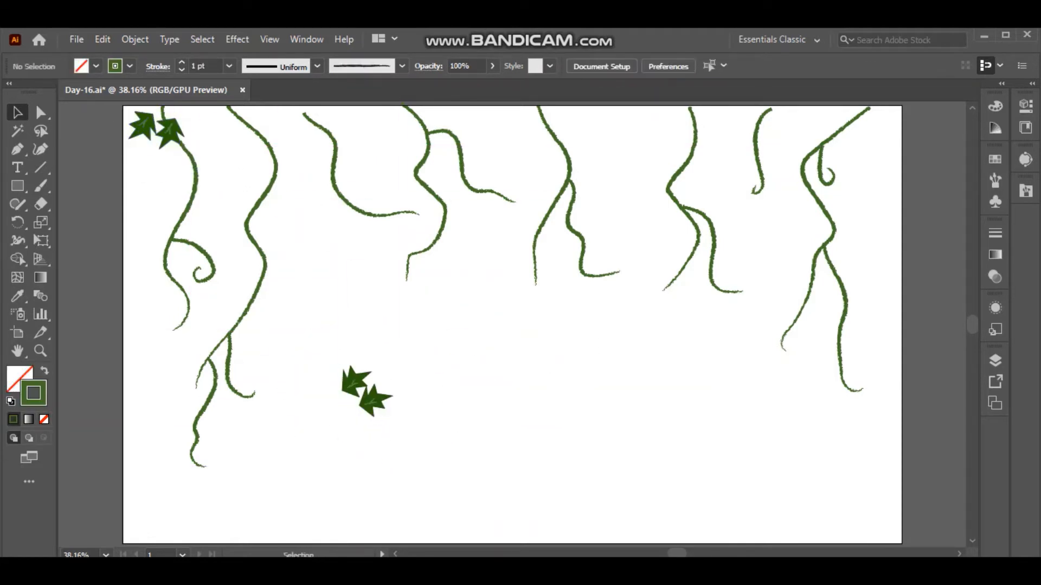
left_click_drag(329, 355, 213, 139)
key("ctrl+c")
left_click_drag(235, 181, 203, 189)
left_click(233, 187)
key("ctrl+v")
Duplicate the pasted leaves below the vines and rotate them individually to form a loose ring.
left_click(471, 279)
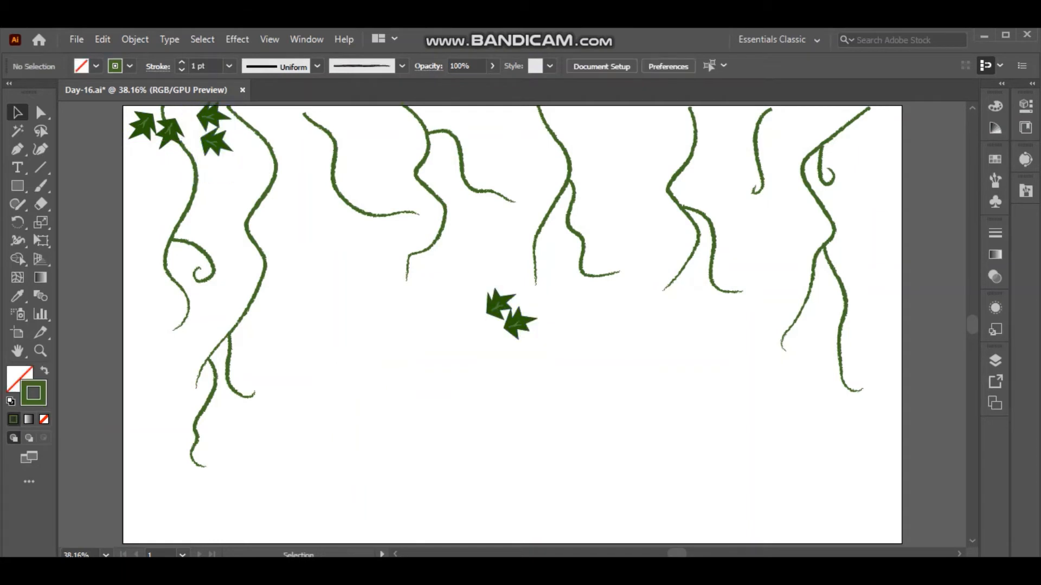
left_click_drag(469, 279, 404, 360)
left_click(434, 336)
left_click_drag(382, 342, 363, 360, "alt")
left_click_drag(381, 401, 368, 338)
left_click_drag(376, 385, 375, 374)
left_click_drag(497, 305, 366, 316)
left_click(407, 319)
left_click_drag(363, 358, 376, 319)
left_click_drag(373, 347, 346, 373)
left_click_drag(388, 345, 402, 333)
left_click_drag(361, 339, 368, 325)
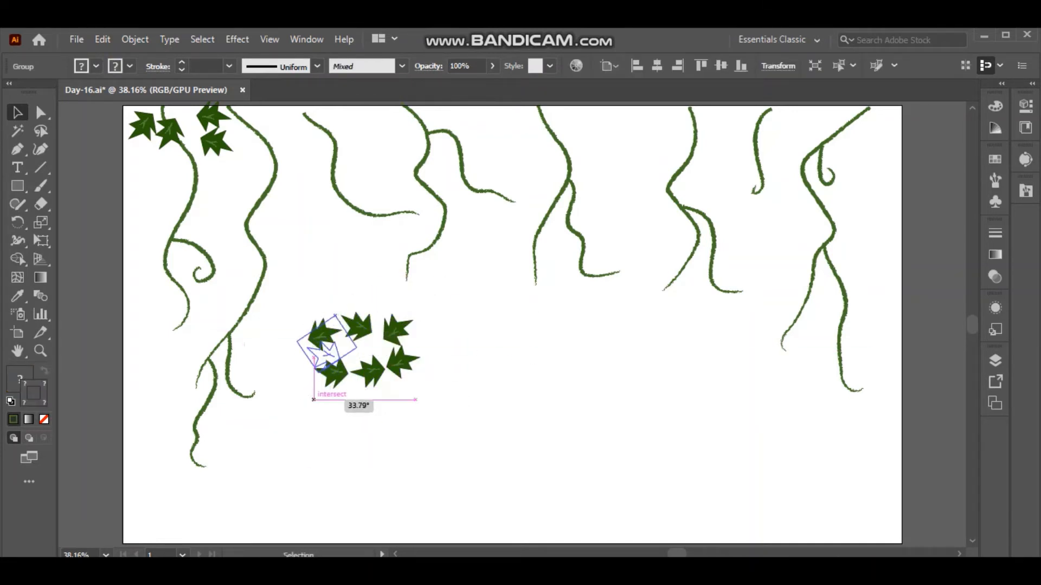
left_click_drag(314, 400, 314, 400)
left_click_drag(324, 355, 334, 340)
left_click(434, 401)
Move the ring of leaves onto the second vine and add leaf pairs on the first and third vines.
left_click_drag(434, 398, 271, 122)
left_click(347, 271)
left_click_drag(190, 163, 216, 125)
left_click_drag(217, 147, 113, 168, "alt")
left_click_drag(181, 190, 206, 161)
key("ctrl+v")
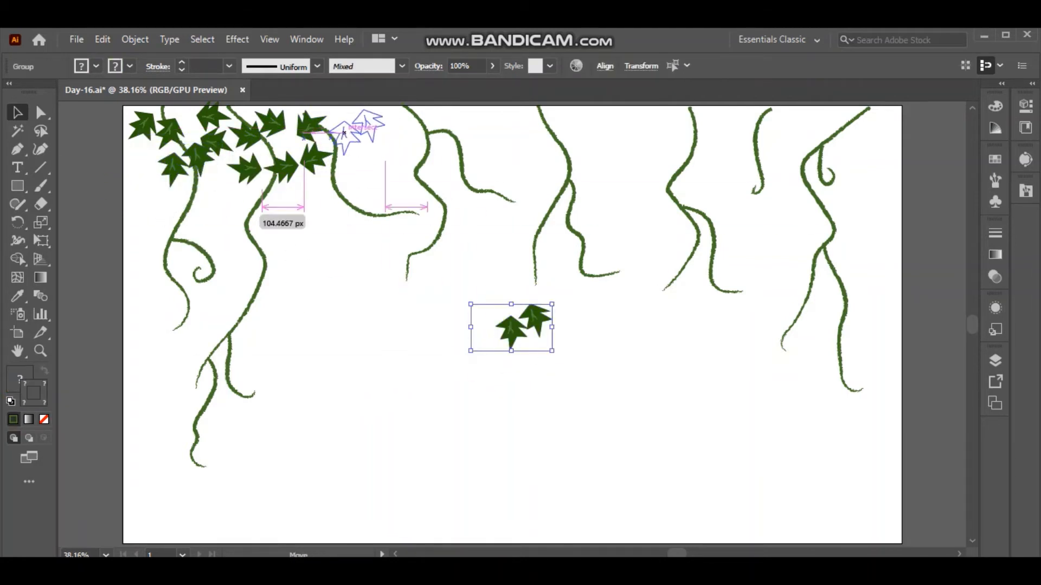
left_click_drag(343, 133, 343, 132)
Paste and rotate more leaves down the first three vines, plus one enlarged leaf atop the fourth vine.
key("ctrl+v")
left_click_drag(470, 284, 510, 305)
left_click_drag(498, 305, 552, 398)
left_click_drag(527, 352, 423, 163)
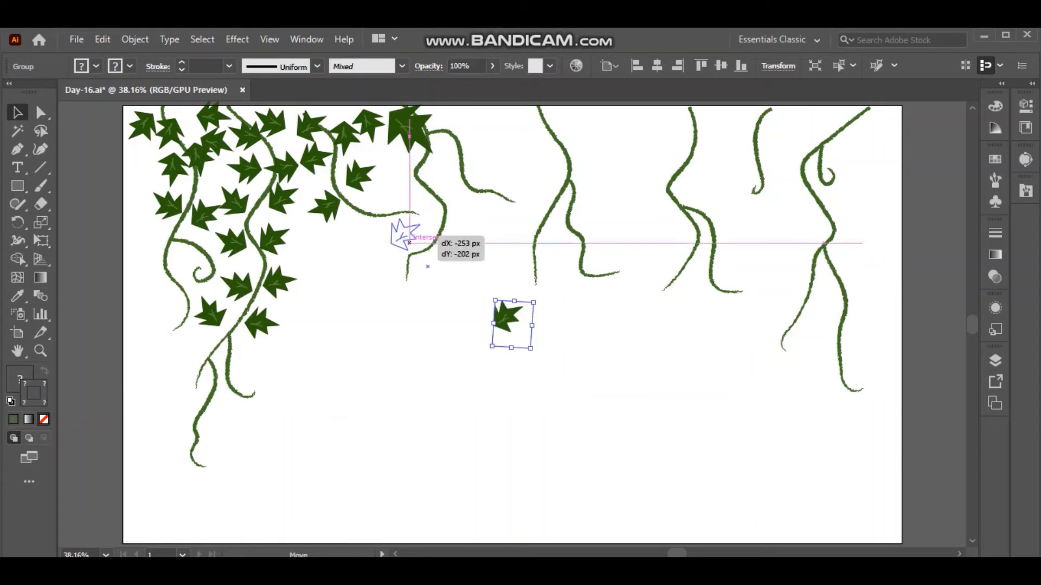
left_click_drag(410, 242, 394, 207)
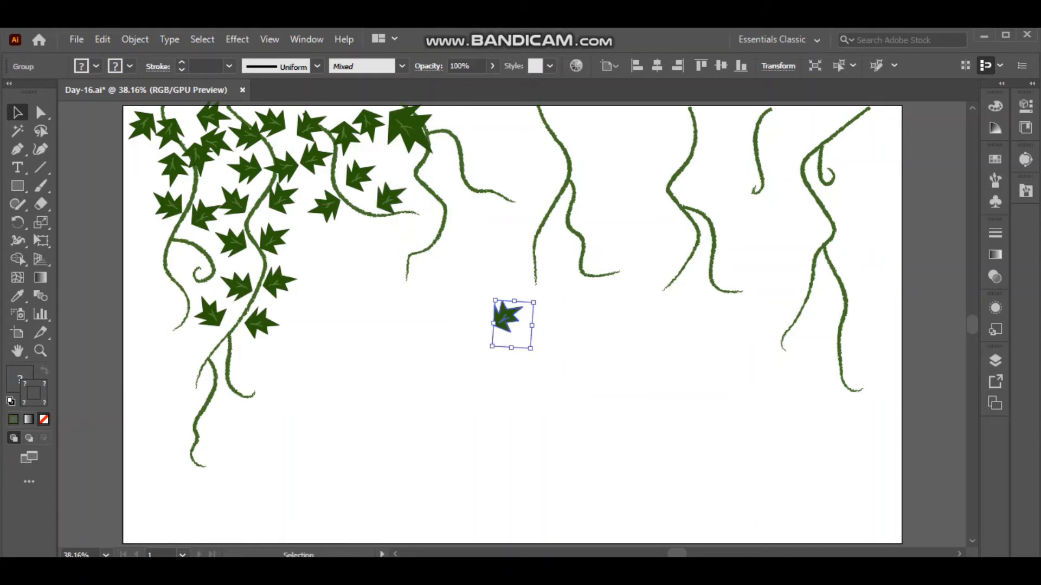
Paste and rotate three leaves around the fourth vine's side branch.
key("ctrl+v")
left_click_drag(508, 316, 476, 129)
key("ctrl+v")
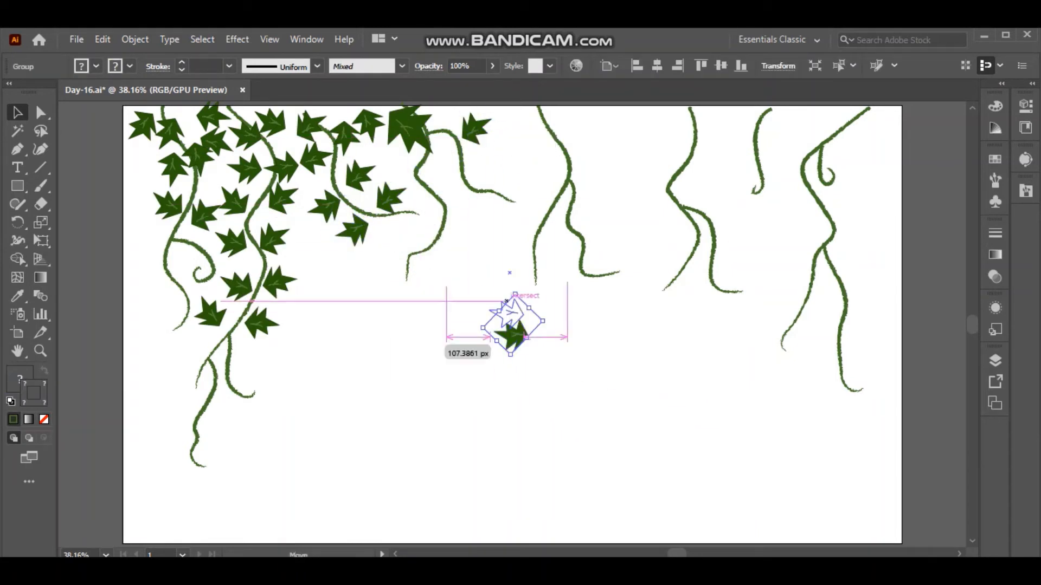
left_click_drag(506, 301, 442, 158)
key("ctrl+v")
left_click_drag(509, 323, 485, 173)
left_click(494, 244)
Paste leaf copies along both sides of the fifth vine, rotating each to a different angle.
key("ctrl+v")
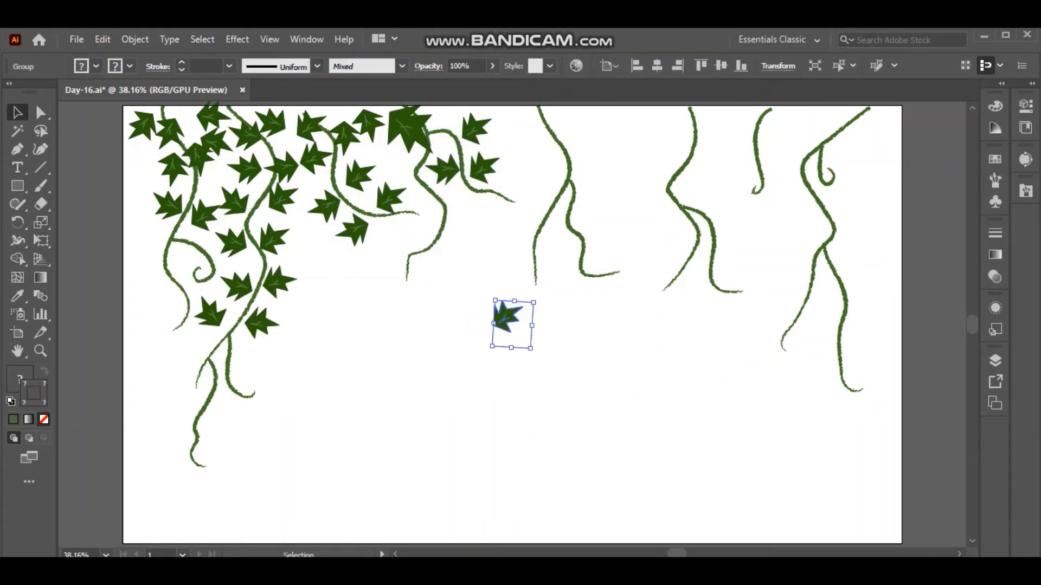
left_click_drag(519, 331, 533, 126)
key("ctrl+v")
left_click_drag(534, 299, 479, 319)
left_click_drag(509, 335, 546, 169)
key("ctrl+v")
left_click_drag(534, 299, 541, 340)
left_click_drag(519, 317, 586, 169)
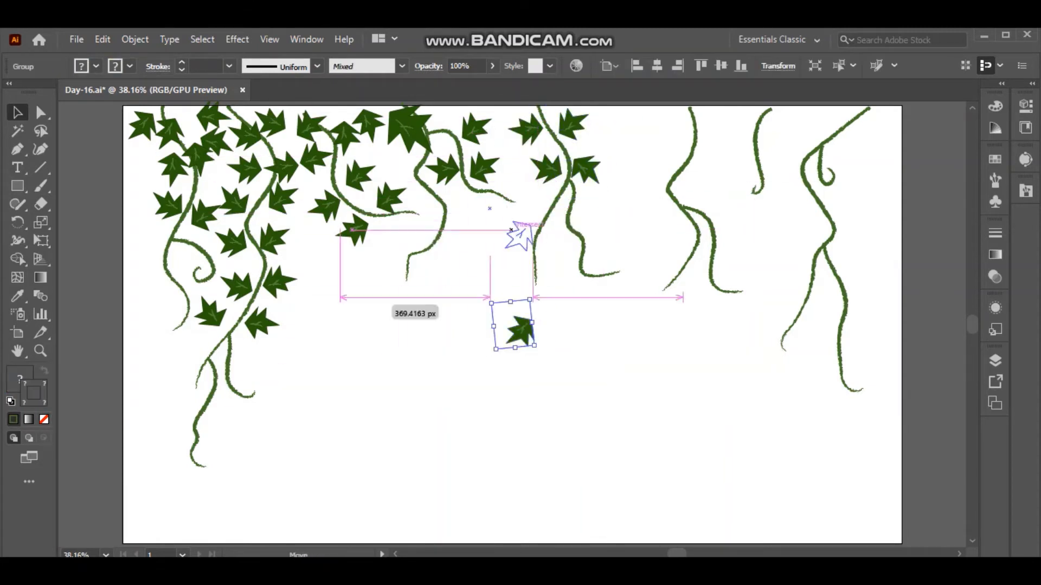
left_click_drag(511, 229, 522, 211)
Place rotated leaf copies on both sides of the sixth vine's upper part.
key("ctrl+v")
left_click_drag(534, 299, 481, 337)
left_click_drag(516, 332, 717, 127)
key("ctrl+v")
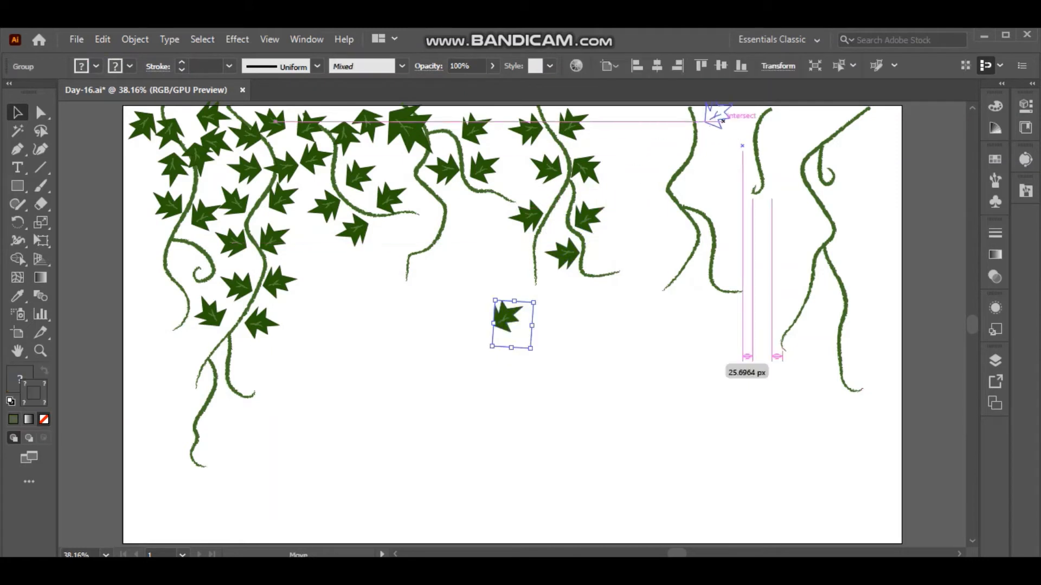
key("ctrl+v")
left_click_drag(535, 299, 677, 134)
key("ctrl+v")
left_click_drag(714, 208, 715, 171)
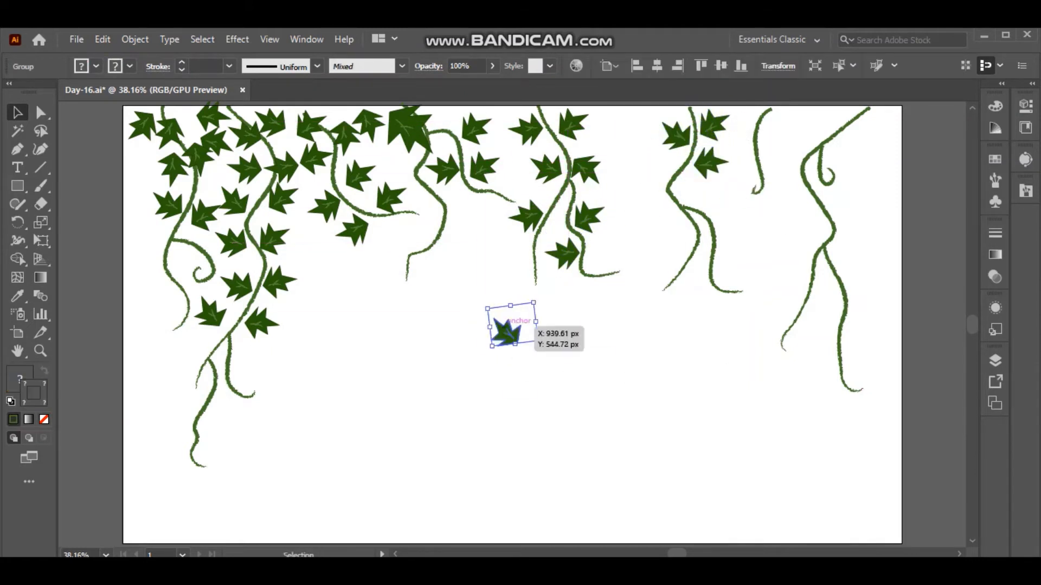
Add a leaf at the sixth vine's fork and place rotated leaves down the last vine to its fork.
left_click_drag(535, 299, 484, 308)
left_click_drag(508, 333, 847, 155)
key("ctrl+v")
key("ctrl+v")
left_click_drag(535, 299, 497, 295)
left_click_drag(765, 160, 791, 135)
key("ctrl+v")
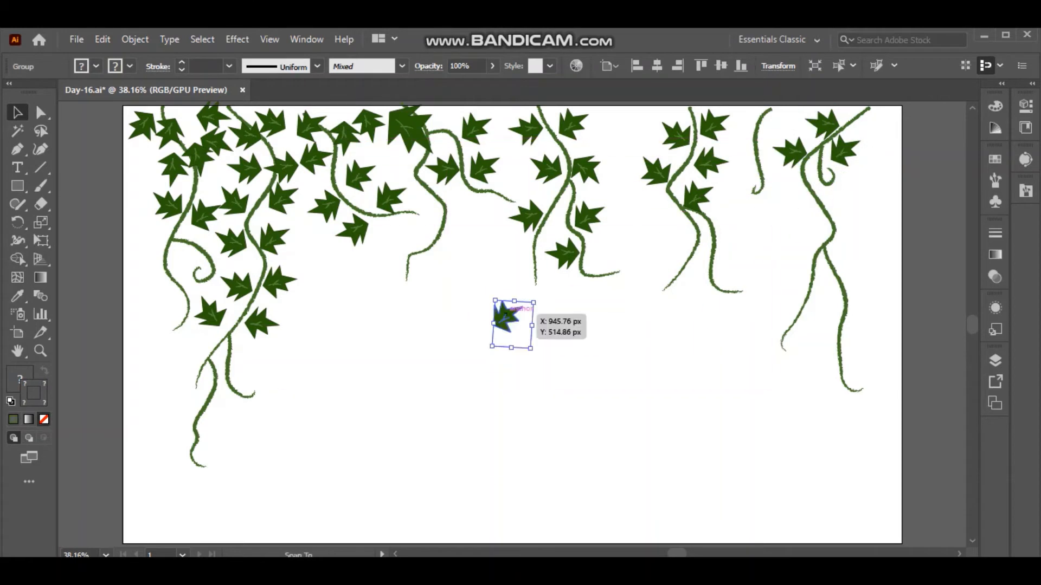
key("ctrl+v")
left_click_drag(508, 335, 856, 224)
key("ctrl+v")
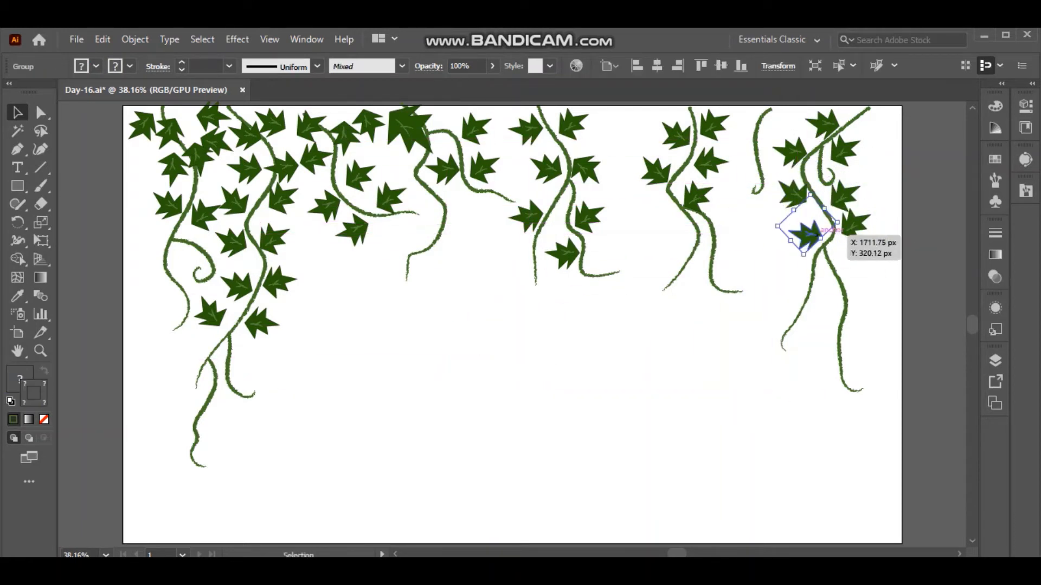
Fill the gaps between the vines along the top edge with rotated and enlarged leaf copies.
key("ctrl+v")
key("ctrl+v")
left_click_drag(508, 318, 784, 126)
key("ctrl+v")
left_click_drag(547, 292, 469, 316)
left_click_drag(508, 340, 738, 130)
left_click(746, 222)
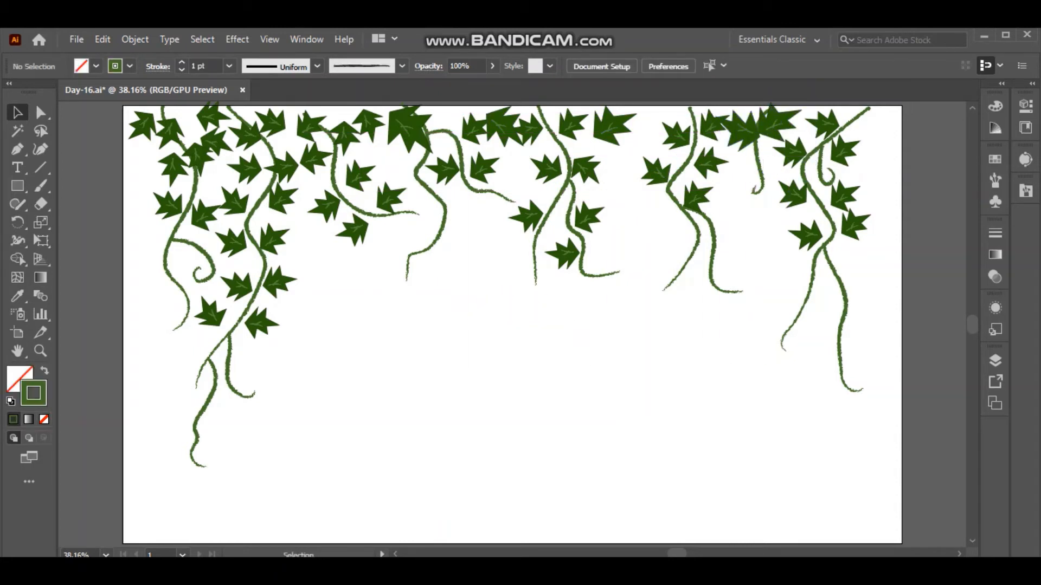
key("ctrl+v")
left_click_drag(514, 334, 650, 120)
key("ctrl+v")
left_click_drag(514, 334, 639, 113)
left_click(635, 233)
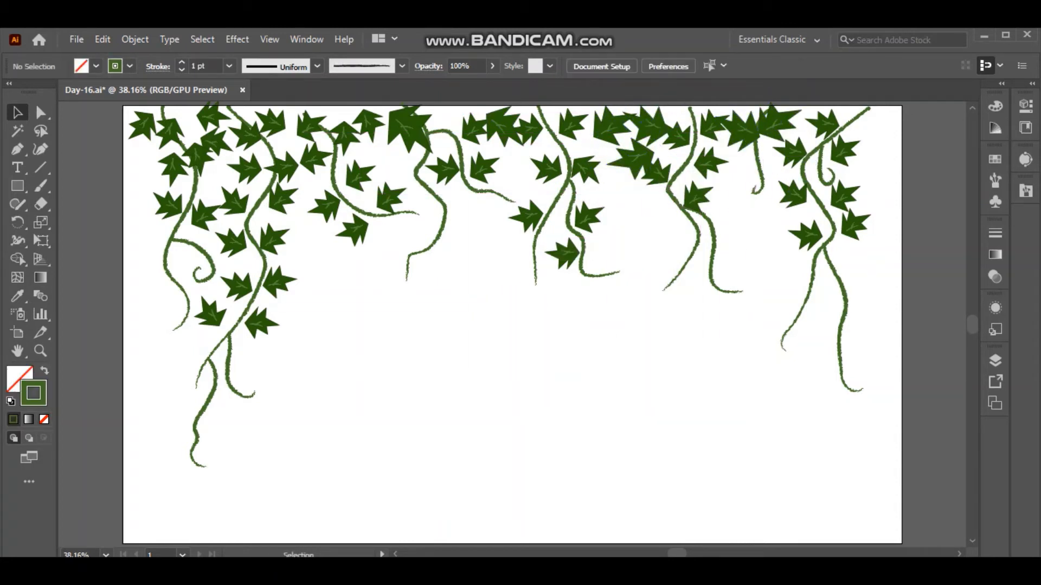
Select several scattered leaves across the vines and recolour them medium green.
left_click(143, 126)
left_click(282, 199, "shift")
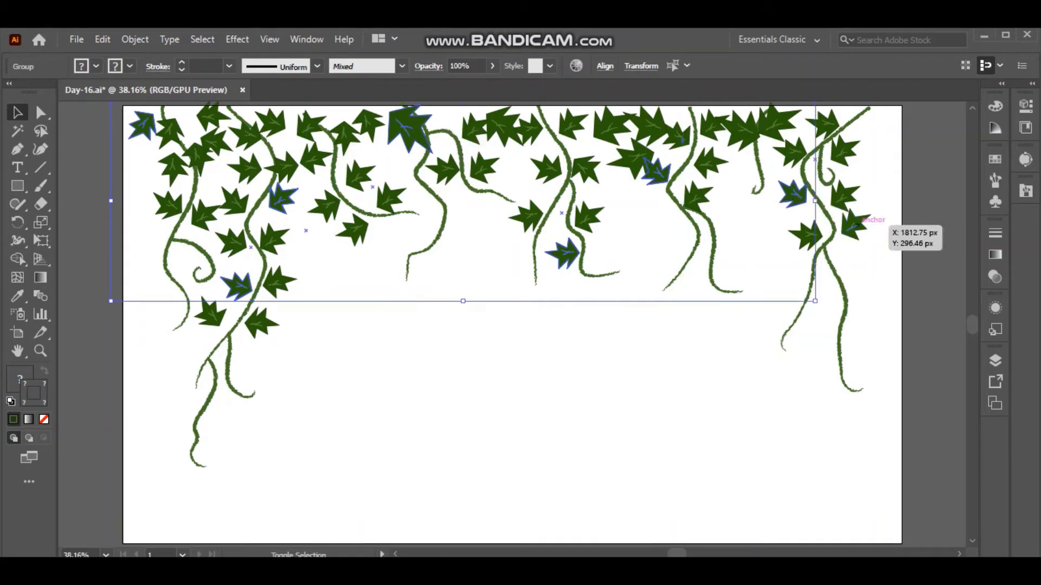
left_click(858, 226, "shift")
left_click(995, 106)
double_click(815, 122)
left_click(495, 281)
left_click(684, 196)
left_click(609, 368)
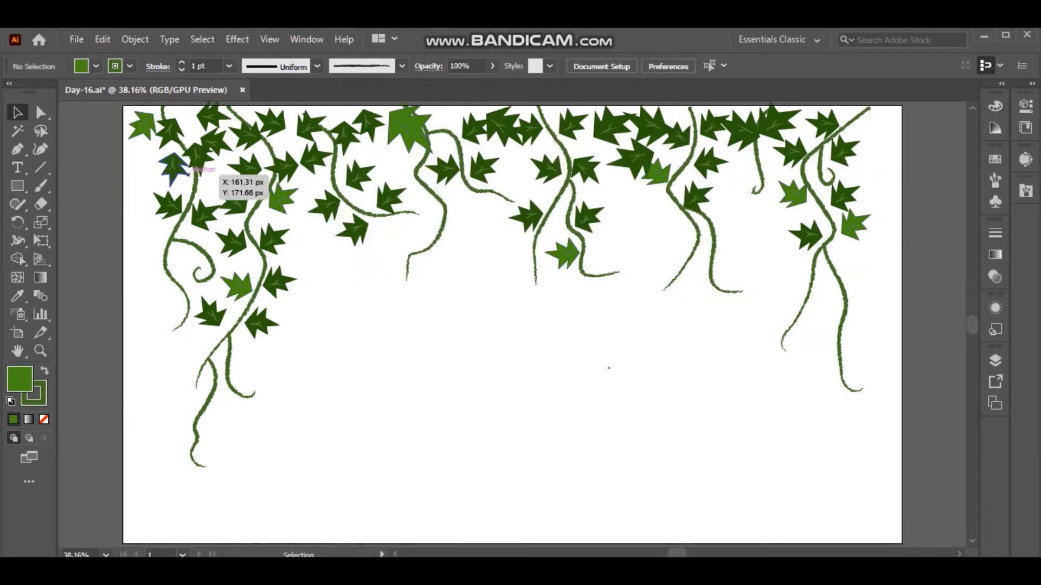
Select another set of scattered dark leaves and change their fill to a lighter green.
left_click(182, 170)
left_click(211, 313, "shift")
left_click(533, 214, "shift")
left_click(634, 159, "shift")
left_click(795, 151, "shift")
double_click(19, 379)
left_click(458, 264)
left_click(684, 196)
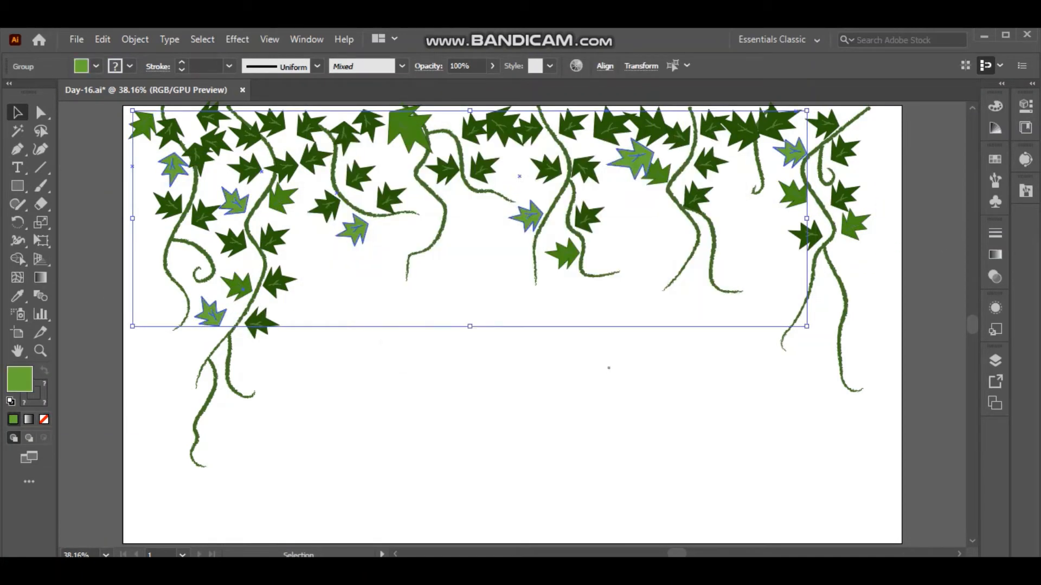
Select a further set of scattered dark leaves and give them a pale green fill.
left_click(198, 157)
left_click(247, 136, "shift")
left_click(388, 199, "shift")
left_click(678, 136, "shift")
left_click(845, 196, "shift")
double_click(20, 379)
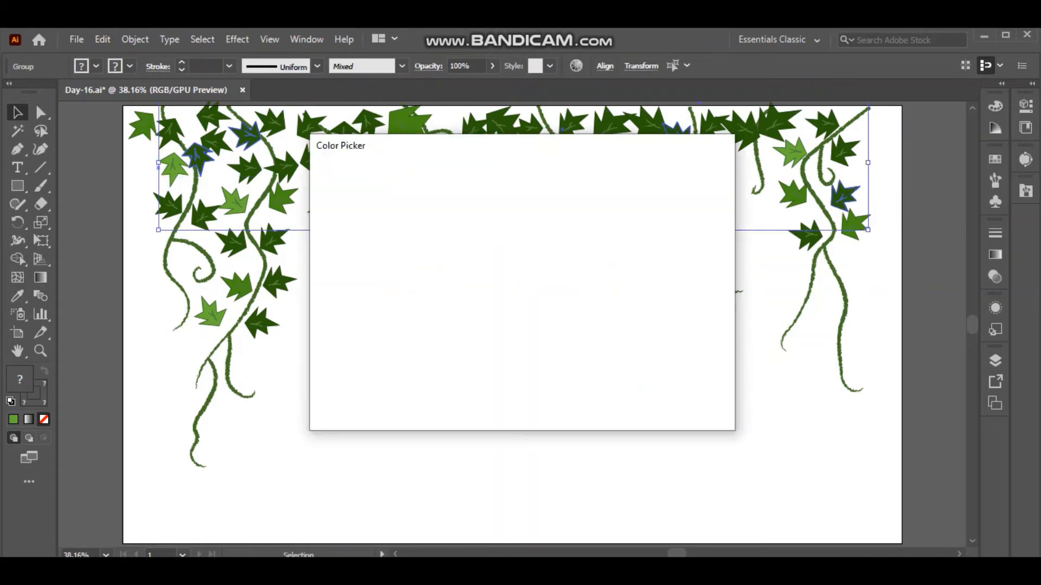
left_click(415, 214)
left_click(684, 195)
left_click(608, 368)
Recolour five scattered dark leaves on the first, second, fourth, fifth and sixth vines orange-brown.
left_click(204, 216)
left_click(272, 240, "shift")
left_click(444, 170, "shift")
left_click(571, 125, "shift")
left_click(709, 163, "shift")
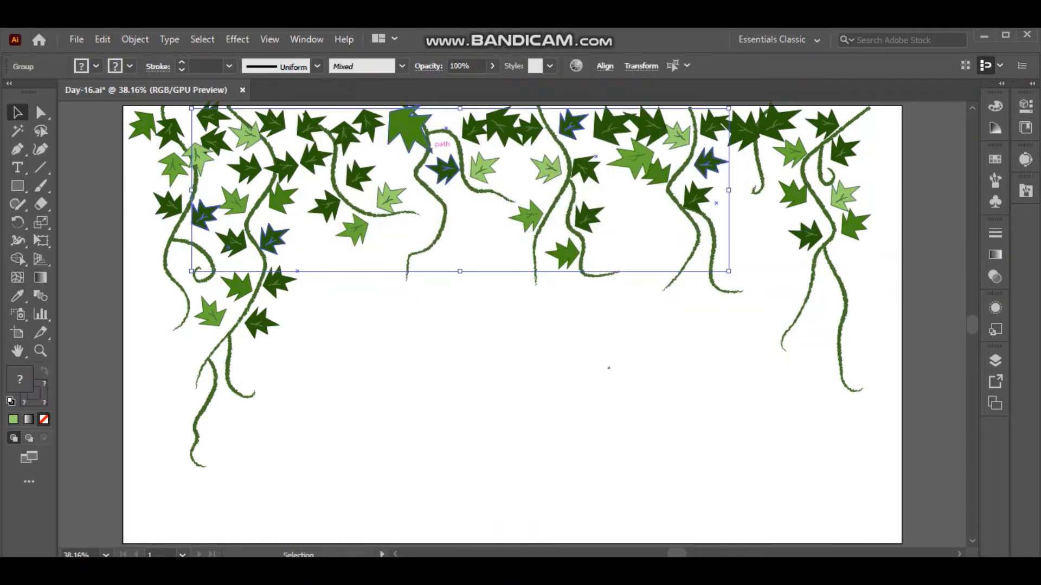
double_click(19, 379)
left_click(540, 370)
left_click(514, 262)
left_click(684, 195)
left_click(601, 353)
Change the fill of the five orange-brown leaves to a darker reddish brown.
left_click(204, 216)
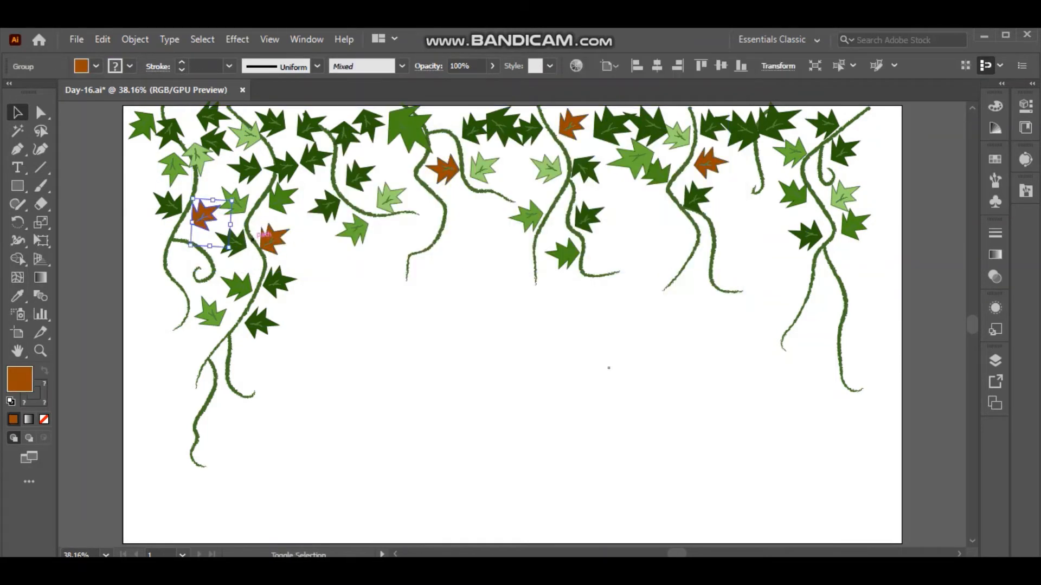
left_click(272, 240, "shift")
left_click(445, 169, "shift")
left_click(571, 125, "shift")
left_click(709, 163, "shift")
double_click(19, 379)
left_click(512, 293)
left_click(684, 195)
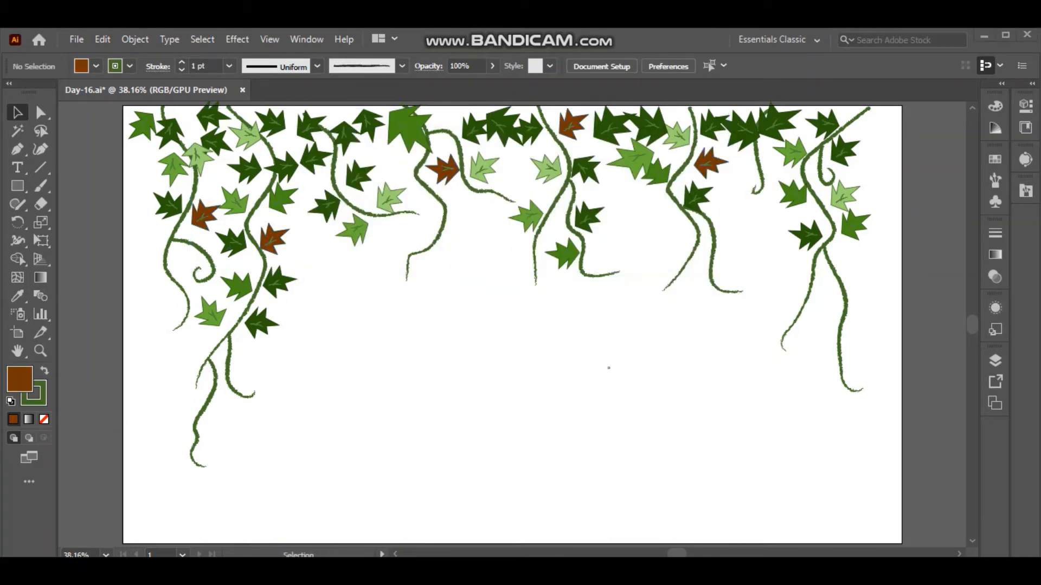
Show the brick layer and the mortar layer beneath it, and unlock Layer 1 for editing.
left_click(995, 360)
left_click(807, 409)
left_click(808, 425)
left_click(823, 377)
left_click(823, 409)
left_click(899, 409)
left_click(512, 387)
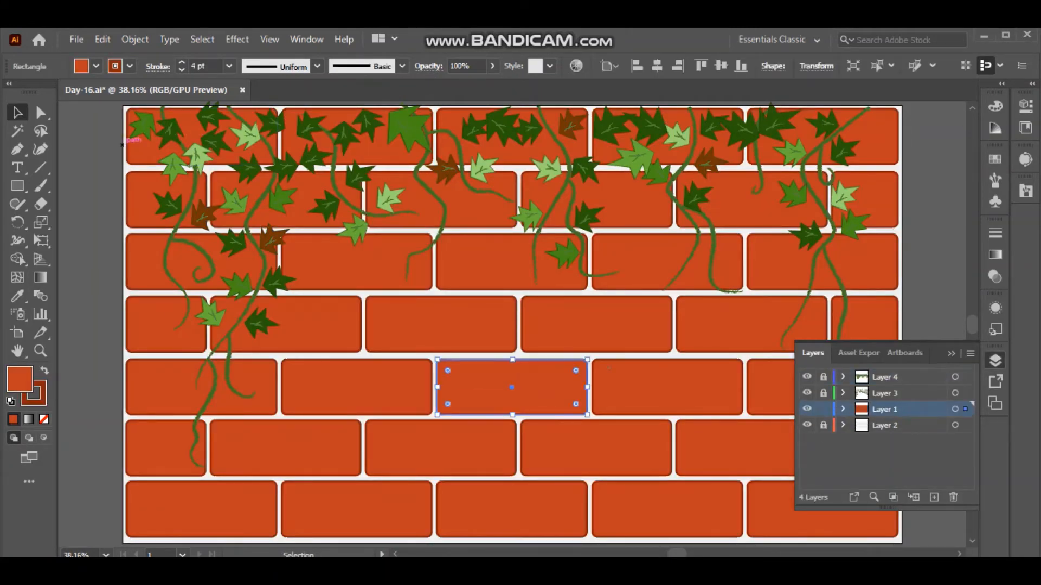
Select all the bricks, remove their stroke and fill them with a dark brick red.
key("ctrl+a")
double_click(20, 379)
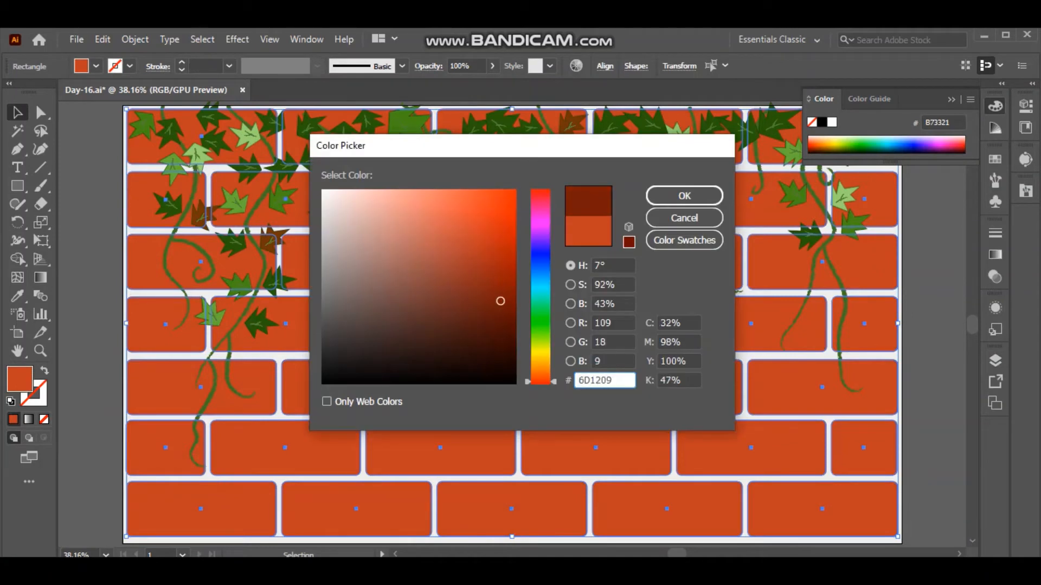
left_click(669, 195)
key("ctrl+shift+a")
Duplicate the third brick of the fourth row.
left_click(440, 324)
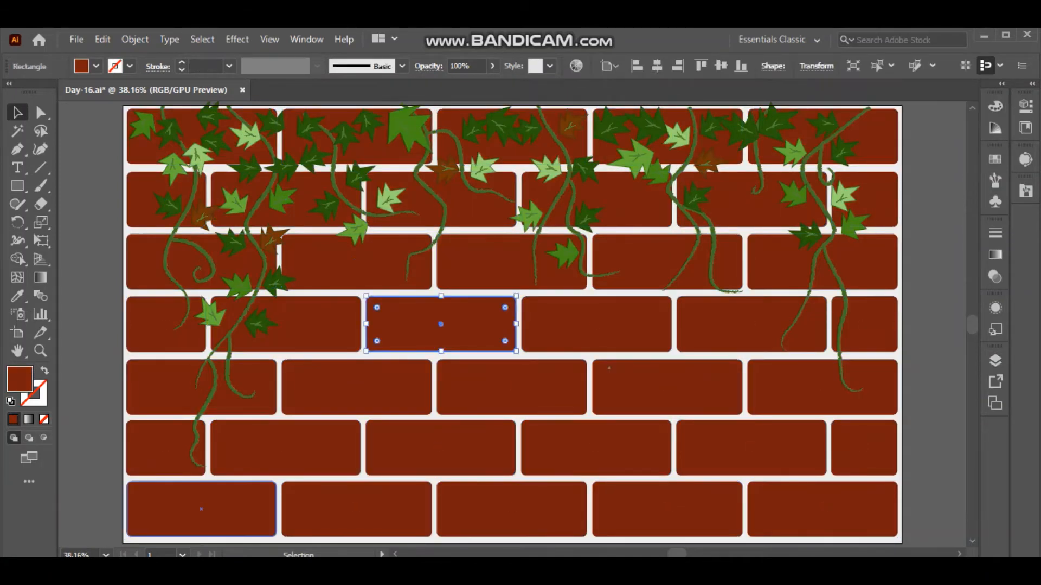
key("ctrl+c")
key("ctrl+v")
left_click_drag(513, 326, 148, 373)
key("shift+e")
left_click_drag(79, 400, 122, 371)
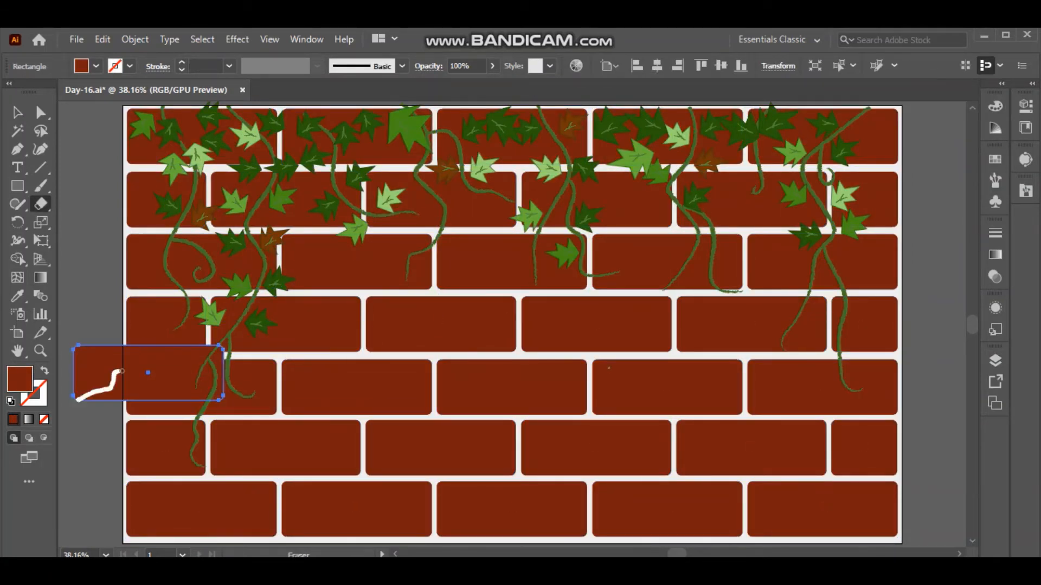
key("ctrl+z")
key("ctrl+z")
Move the brick copy over the artboard's left edge and split it with a curved Eraser stroke.
left_click_drag(512, 326, 144, 379)
key("shift+e")
key("v")
mouse_move(73, 405)
left_mouse_down()
mouse_move(119, 350)
mouse_move(111, 340)
left_mouse_up()
key("ctrl+z")
left_click(41, 204)
left_click(18, 113)
Place the cut piece on the bottom-left brick as a dark maroon shadow and delete the leftover piece.
mouse_move(67, 373)
left_mouse_down()
mouse_move(121, 318)
mouse_move(118, 346)
mouse_move(202, 509)
left_mouse_up()
left_click(142, 347)
key("Delete")
double_click(20, 378)
left_click(668, 193)
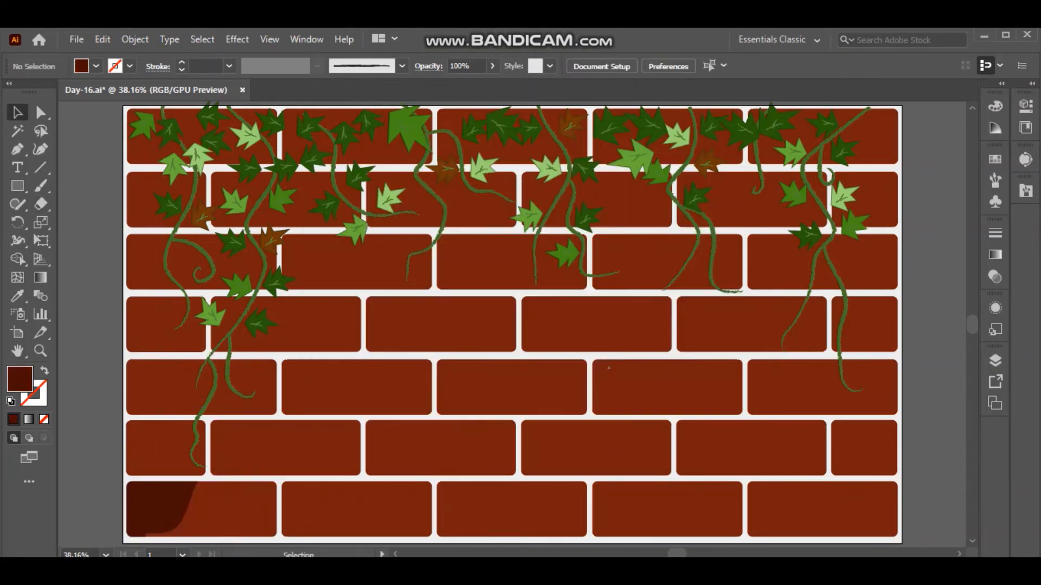
left_click(165, 448)
left_click(271, 441, "shift")
left_click(228, 393, "shift")
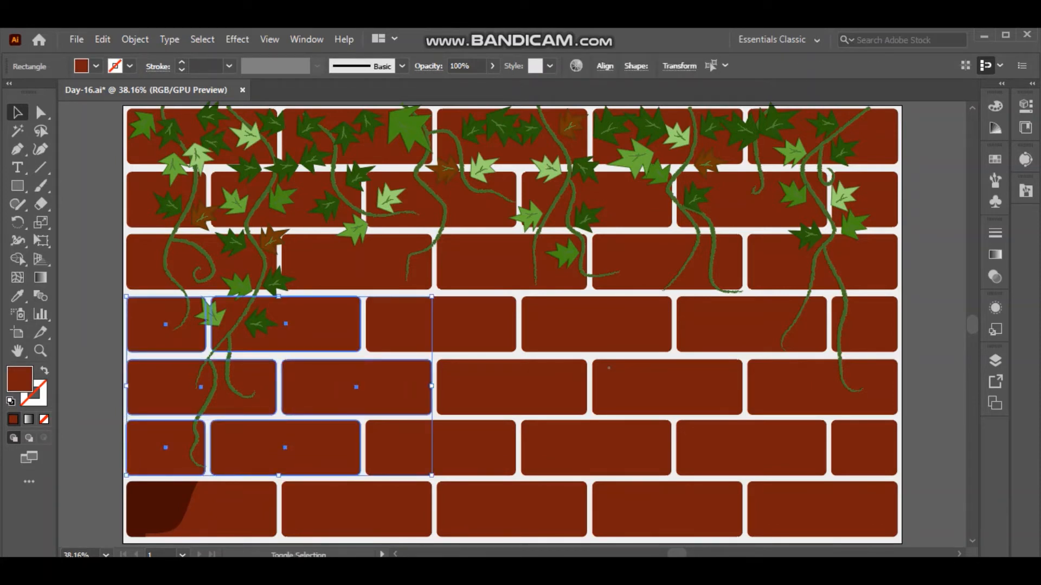
key("ctrl+c")
key("ctrl+v")
left_click_drag(566, 314, 271, 314)
key("Delete")
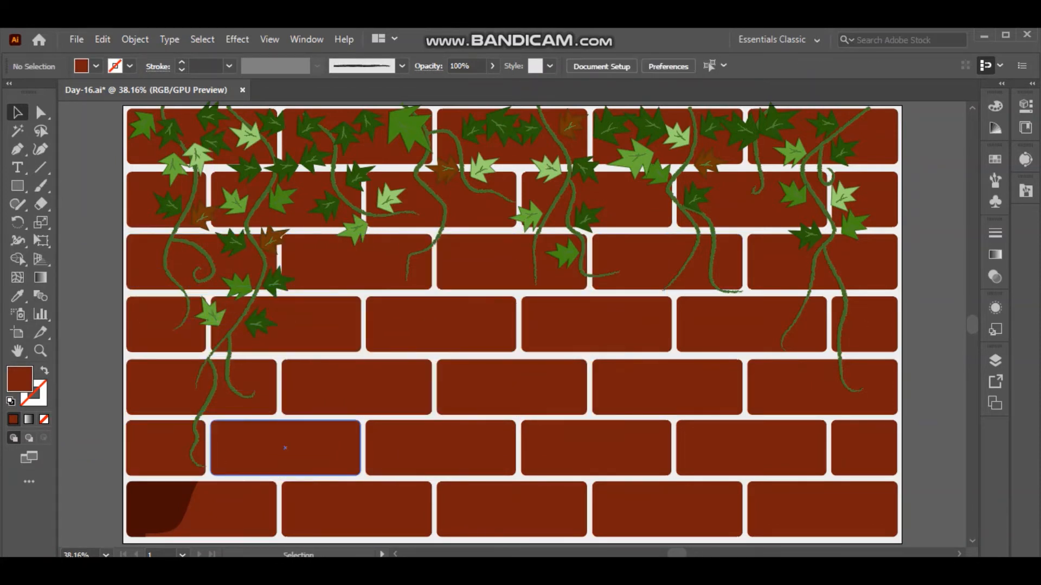
Fill the left half-brick of the sixth row with the dark maroon sampled from the bottom-left shadow.
left_click(166, 448)
left_click(17, 296)
left_click(154, 507)
left_click(17, 112)
Duplicate the first brick of the fifth row and shade that brick's left part with a curved dark maroon piece.
left_click(178, 387)
key("ctrl+c")
key("ctrl+v")
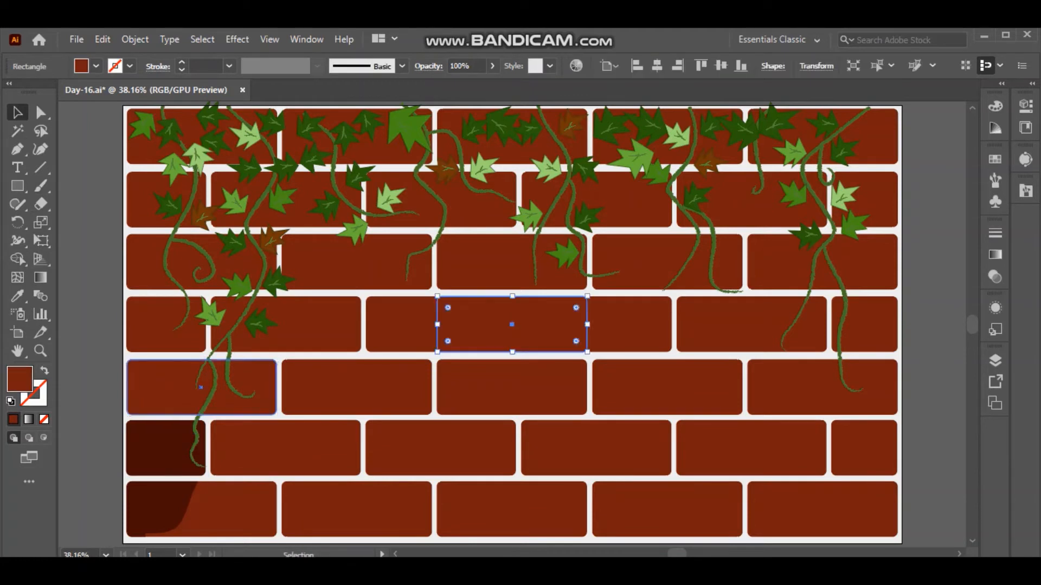
mouse_move(513, 325)
left_mouse_down()
mouse_move(95, 388)
mouse_move(115, 368)
mouse_move(170, 388)
left_mouse_up()
key("v")
left_click(166, 449)
key("v")
left_click(94, 401)
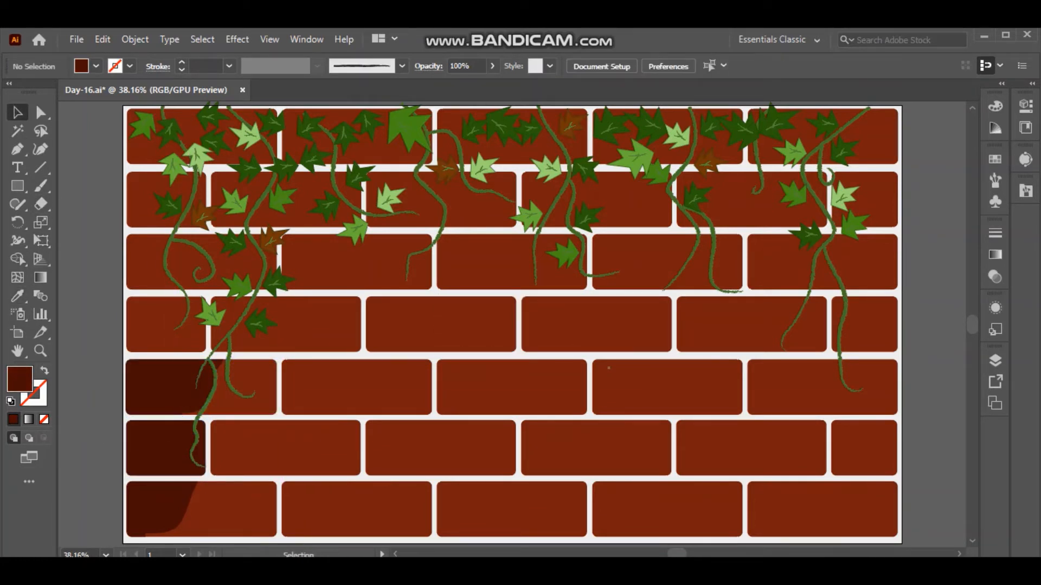
Fill the left half-brick of the fourth row with the dark maroon sampled from the fifth row.
left_click(162, 325)
key("i")
left_click(164, 388)
key("v")
Cut a pasted brick with the Eraser and lay the dark maroon piece over the left part of the fourth row's second brick.
key("ctrl+v")
key("shift+e")
mouse_move(511, 324)
left_mouse_down()
mouse_move(87, 390)
mouse_move(283, 327)
left_mouse_up()
key("v")
left_click(130, 390)
key("Delete")
left_click(81, 389)
key("i")
left_click(157, 332)
key("v")
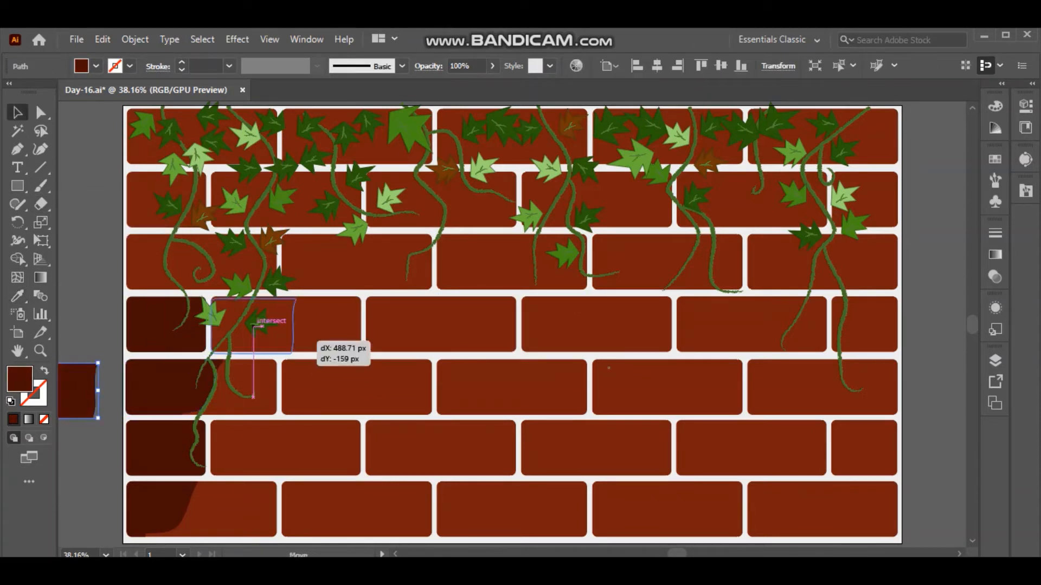
Paste a brick over the artboard's right edge, split it with a curved Eraser stroke and delete the left piece.
left_click(822, 510)
key("ctrl+v")
mouse_move(512, 325)
left_mouse_down()
mouse_move(905, 433)
mouse_move(876, 430)
mouse_move(924, 470)
left_mouse_up()
key("shift+e")
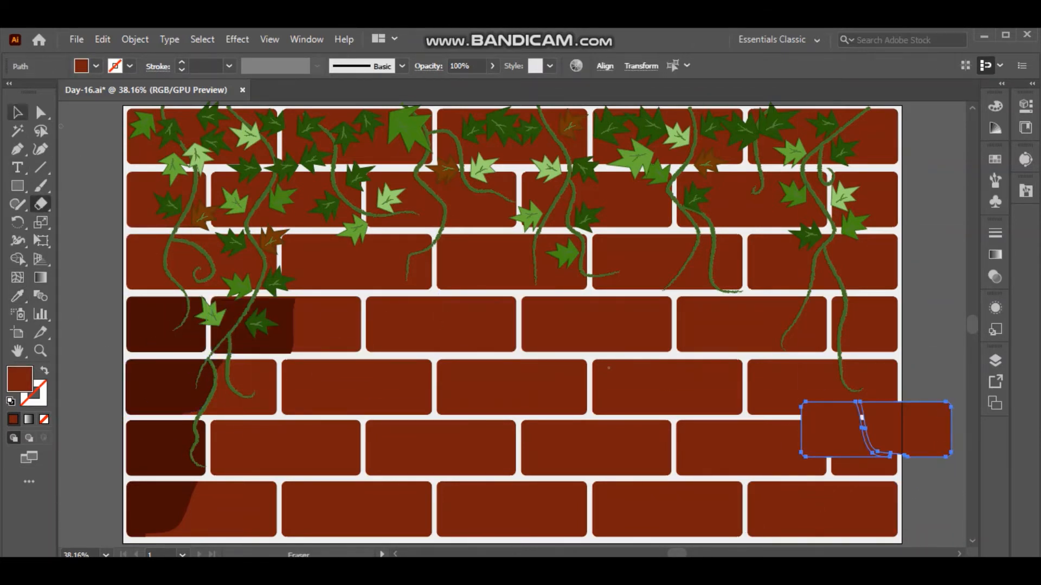
key("v")
left_click(921, 431)
scroll(878, 428, "up", 5)
left_click(106, 555)
left_click(145, 541)
key("Delete")
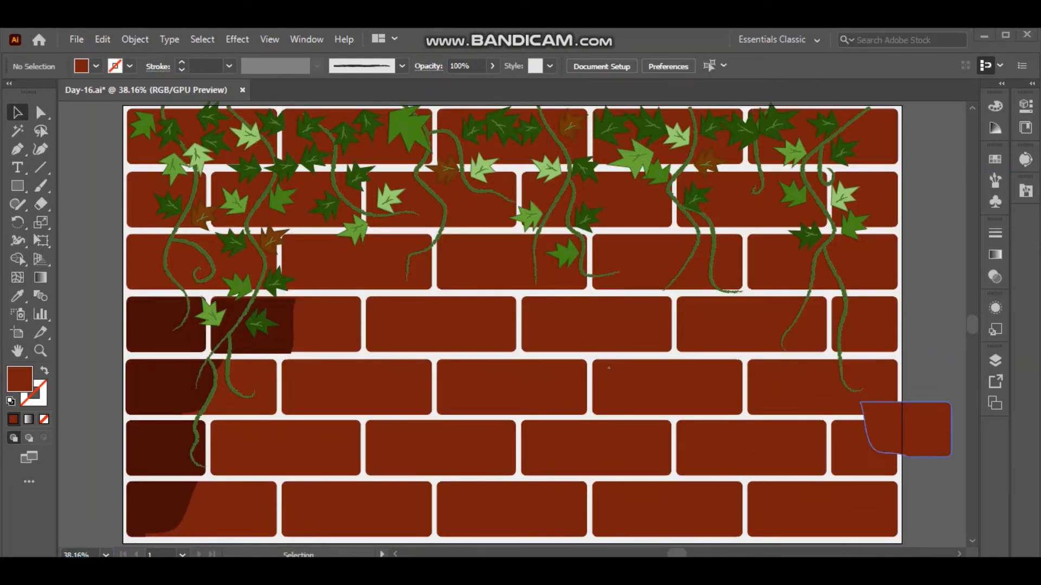
Place the cut piece on the right end of the bottom-right brick and fill it with the sampled dark maroon.
left_click_drag(924, 431, 870, 510)
key("i")
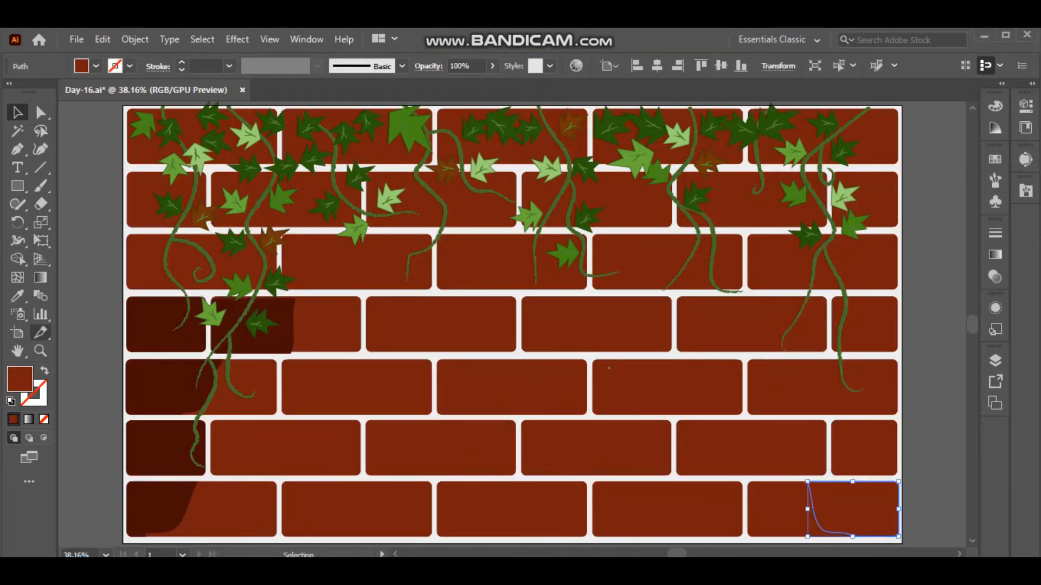
left_click(167, 448)
key("v")
left_click(97, 448)
Fill the right half-brick of the sixth row with the sampled dark maroon.
left_click(862, 450)
key("i")
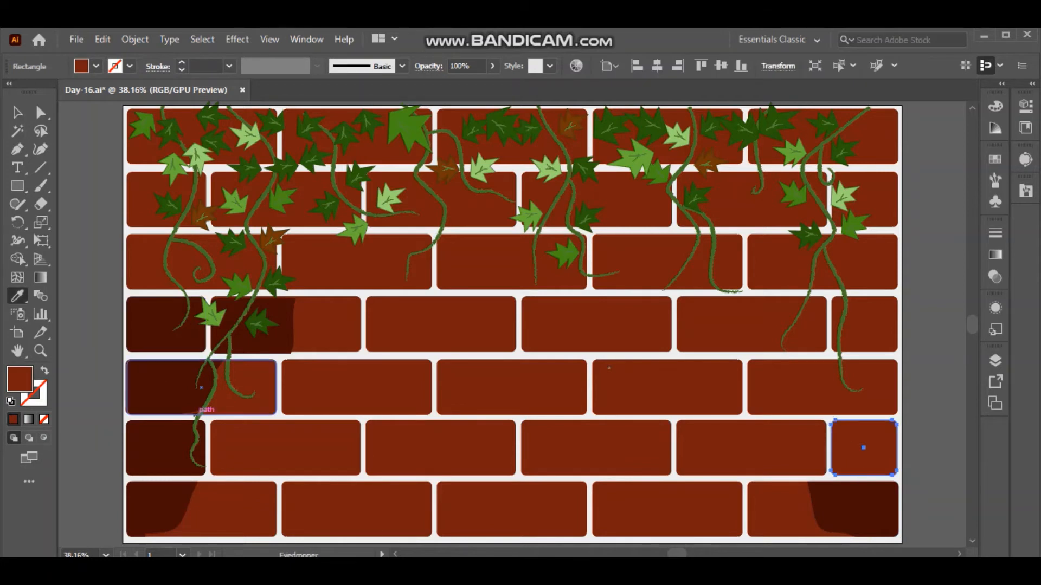
left_click(168, 436)
key("v")
left_click(933, 412)
Cut a pasted brick with the Eraser and shade the right end of the sixth row's last full brick in dark maroon.
key("ctrl+v")
left_click_drag(548, 310, 921, 376)
key("shift+e")
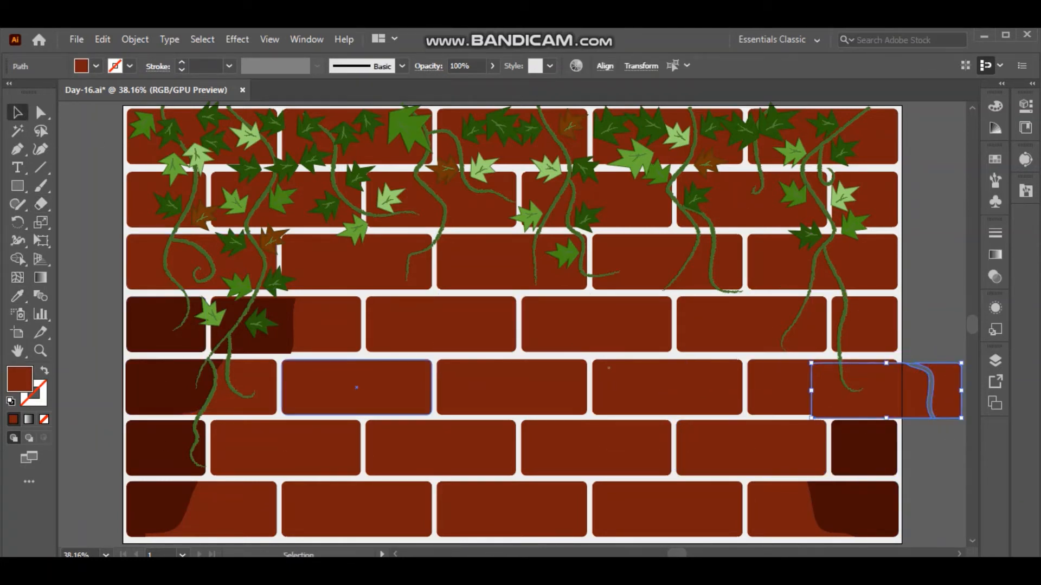
left_click_drag(930, 415, 931, 418)
left_click_drag(870, 382, 801, 438)
key("ctrl+shift+a")
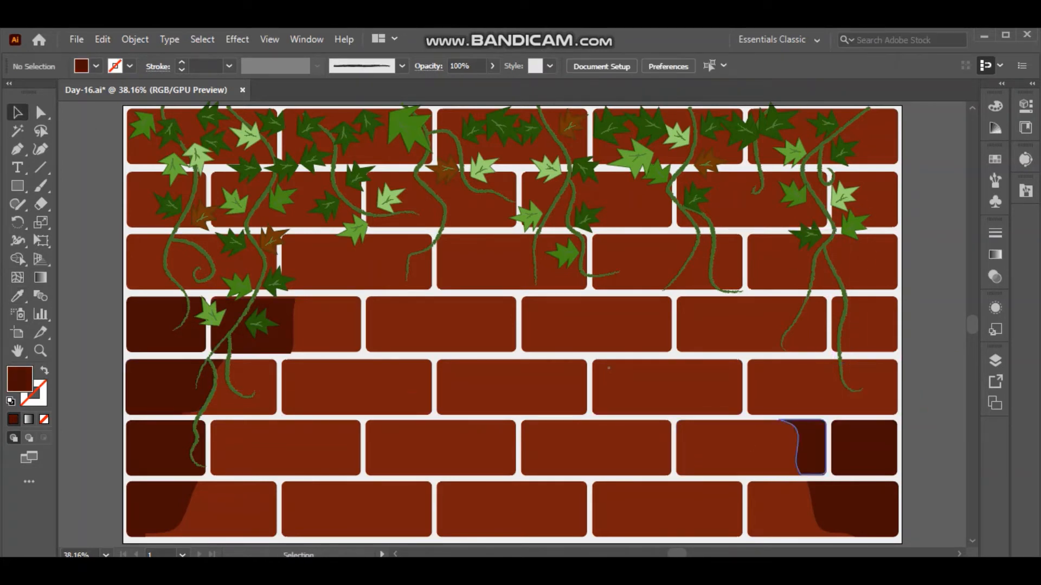
Paste another brick near the right edge, split it with a wavy Eraser stroke and delete the left piece.
key("ctrl+v")
left_click_drag(528, 319, 902, 345)
left_click(41, 204)
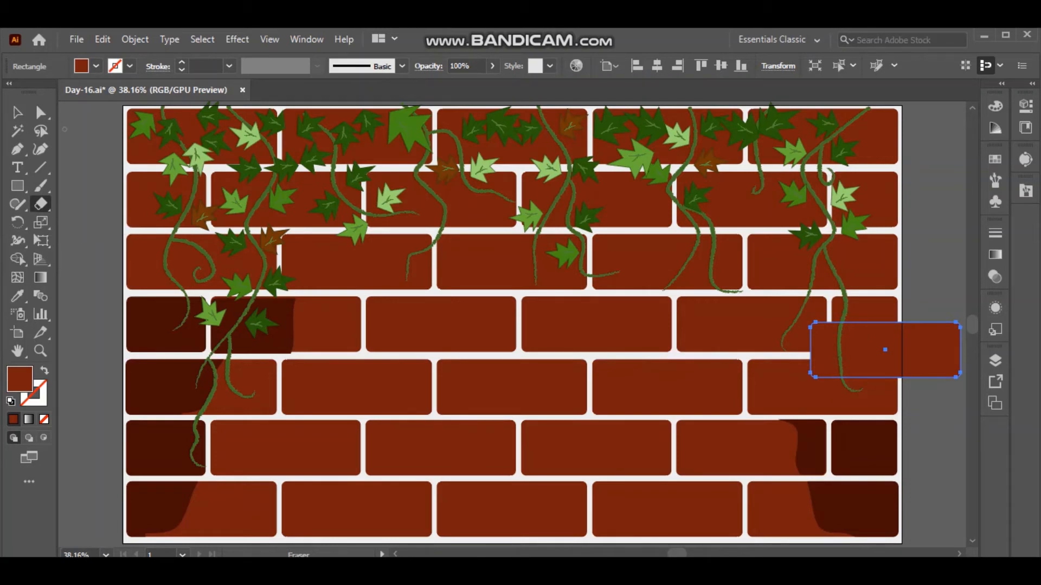
left_click_drag(858, 326, 912, 380)
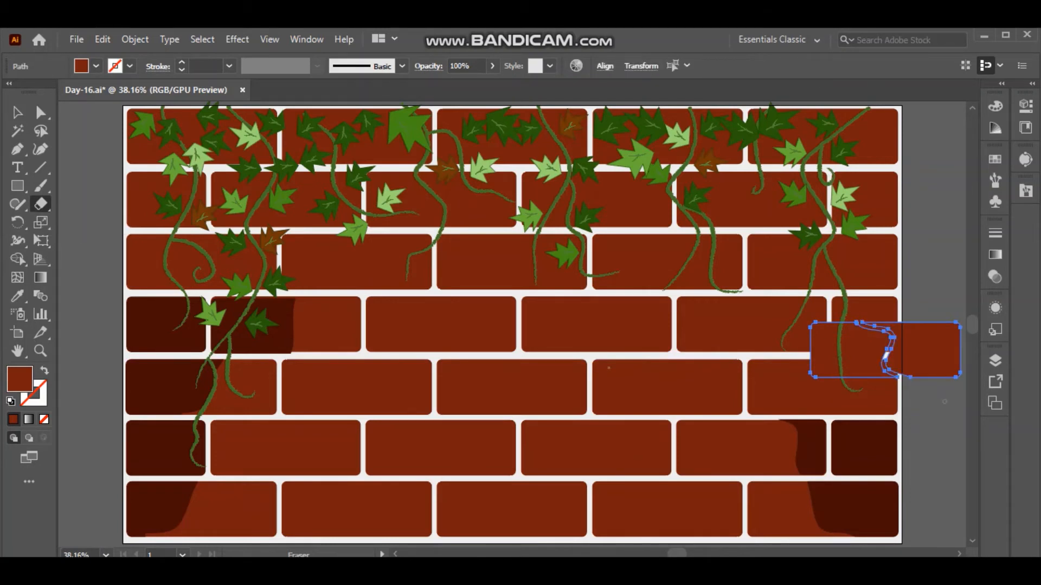
left_click(18, 112)
left_click(935, 407)
left_click(867, 354)
key("Delete")
Place the wavy piece on the right end of the fifth row's last brick and fill it with the sampled dark maroon.
left_click_drag(935, 344, 875, 381)
left_click(18, 297)
left_click(157, 383)
left_click(17, 112)
left_click(89, 172)
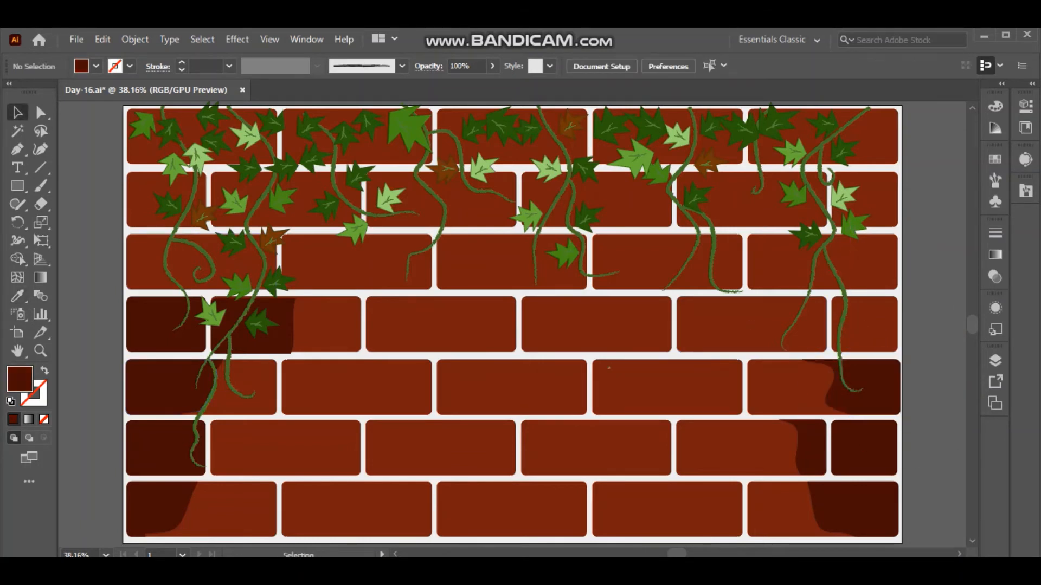
Fill the right half-brick of the fourth row with the sampled dark maroon.
left_click(867, 330)
left_click(17, 297)
left_click(162, 386)
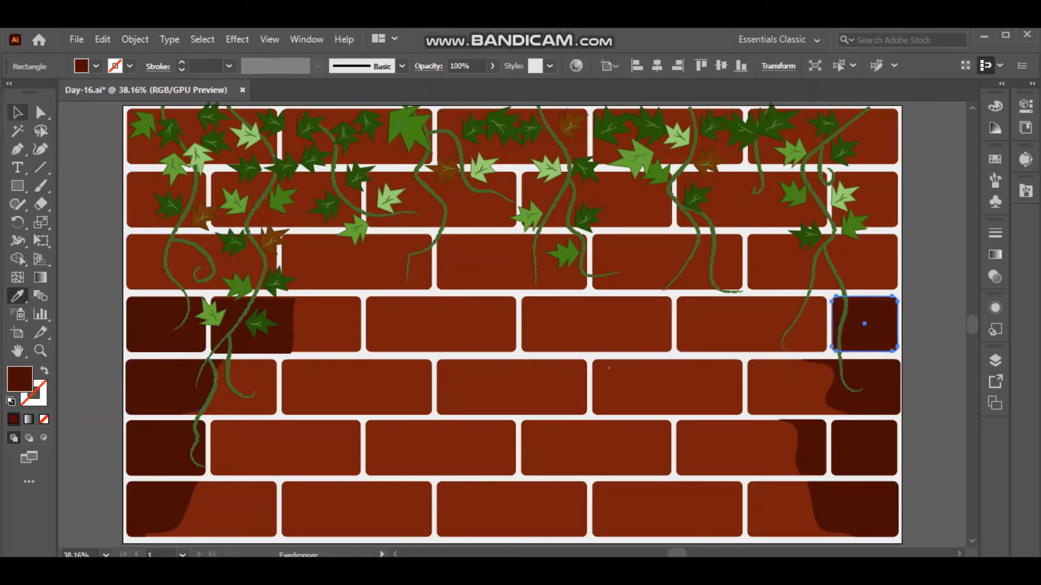
left_click(18, 112)
left_click(89, 173)
Position a copy of the fifth row's last brick lower down and split it with a curved Eraser stroke near its left end.
left_click(781, 271)
left_click(775, 328)
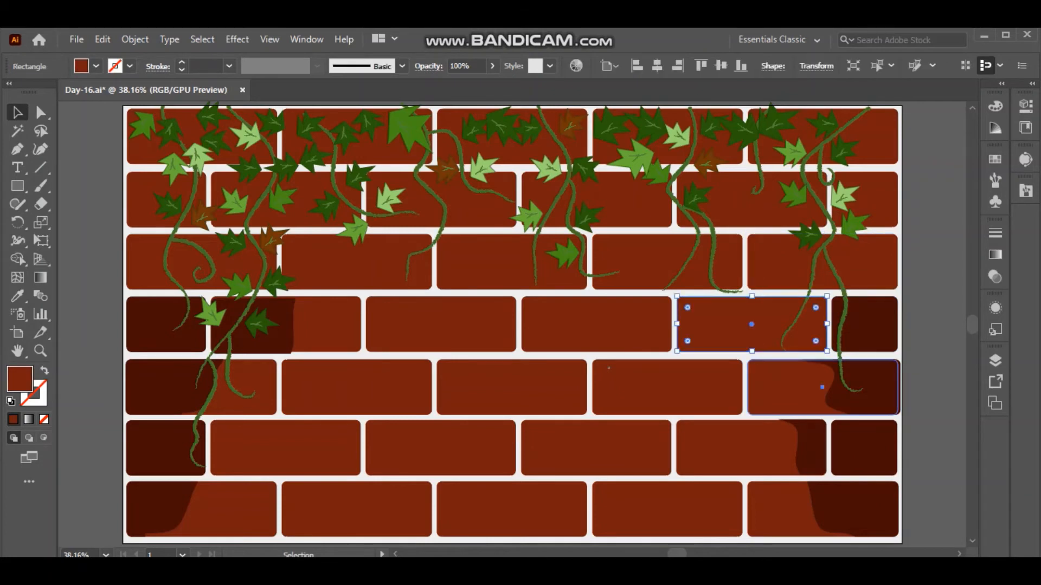
left_click(786, 386)
mouse_move(813, 387)
left_mouse_down()
mouse_move(852, 420)
mouse_move(832, 448)
left_mouse_up()
key("shift+e")
key("v")
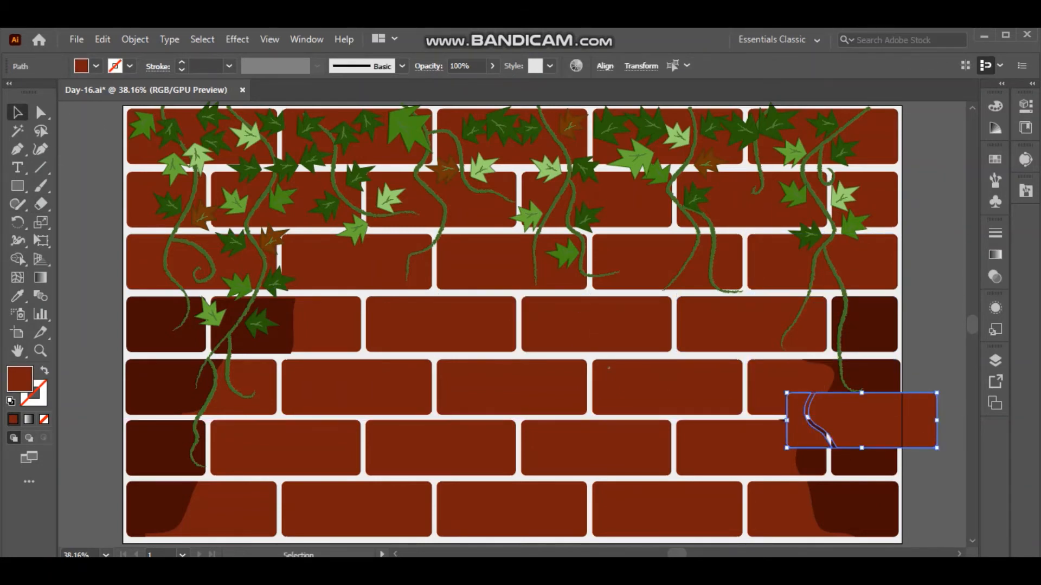
Place the larger cut piece over the fifth row's last brick and fill it with dark maroon to widen the shadow.
key("ctrl+shift+a")
mouse_move(873, 412)
left_mouse_down()
mouse_move(848, 403)
mouse_move(836, 377)
left_mouse_up()
key("ctrl+shift+a")
left_click(834, 387)
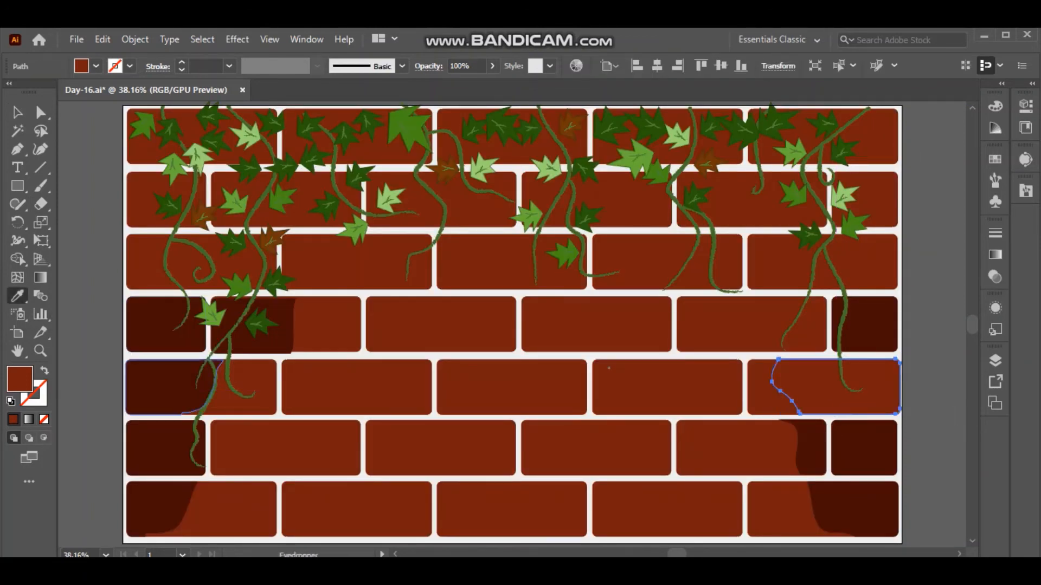
left_click(166, 387)
key("v")
key("ctrl+shift+a")
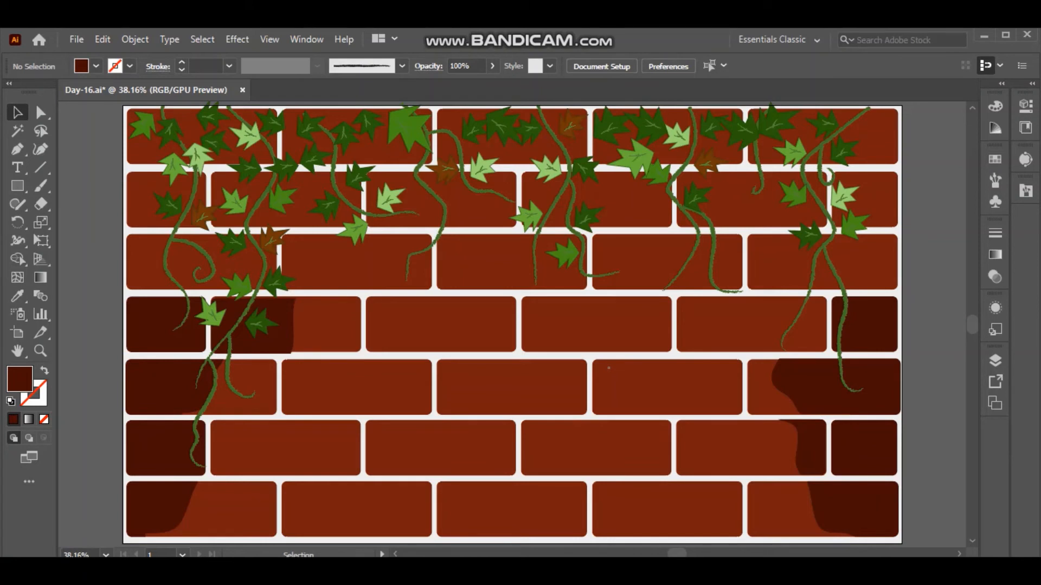
Duplicate the fourth row's last full brick, move the copy to the right edge and split it with a curved Eraser stroke.
left_click(751, 324)
key("ctrl+c")
key("ctrl+v")
left_click_drag(512, 325, 878, 380)
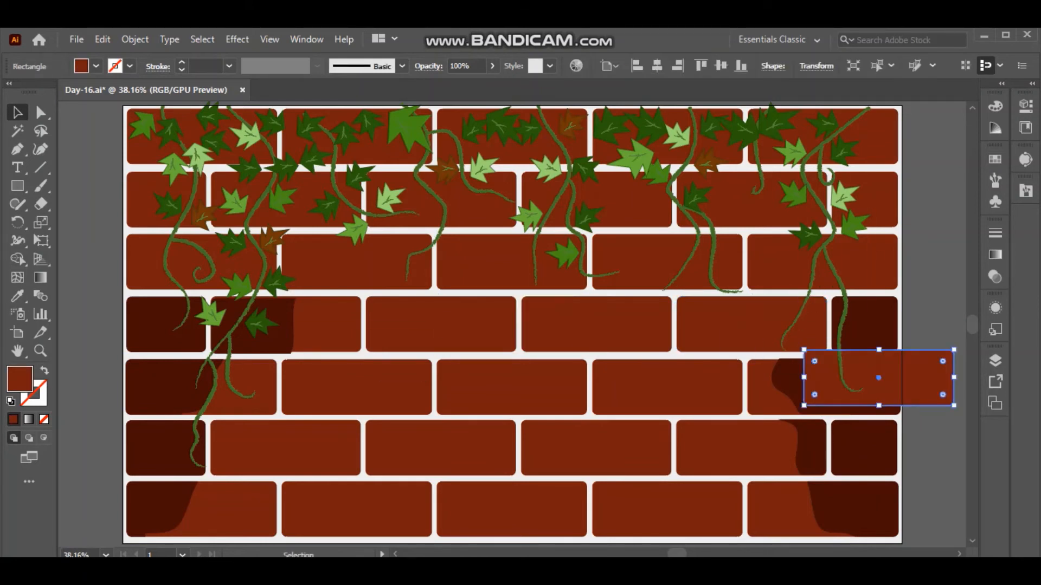
left_click(41, 204)
left_click_drag(865, 345, 910, 413)
left_click(18, 113)
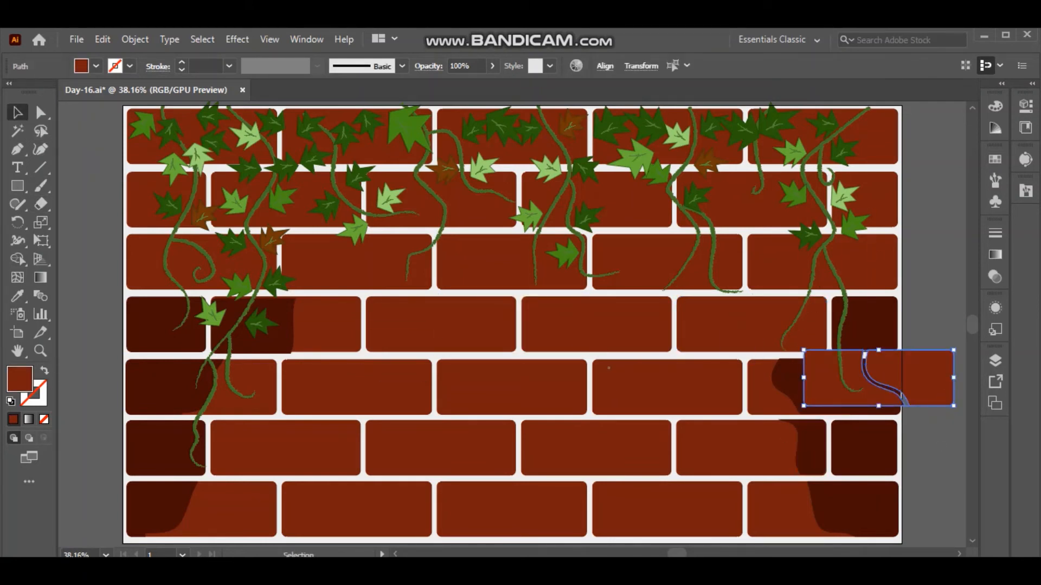
Place the cut piece on the right end of the fourth row's last full brick and fill it with the sampled dark maroon.
key("ctrl+shift+a")
left_click_drag(923, 378, 796, 327)
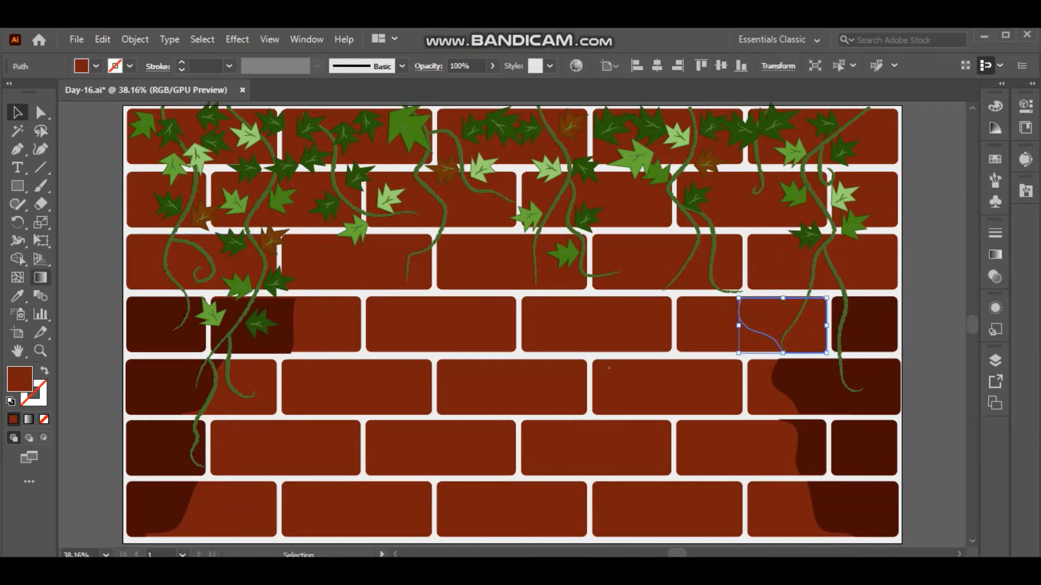
key("i")
left_click(166, 387)
key("ctrl+shift+a")
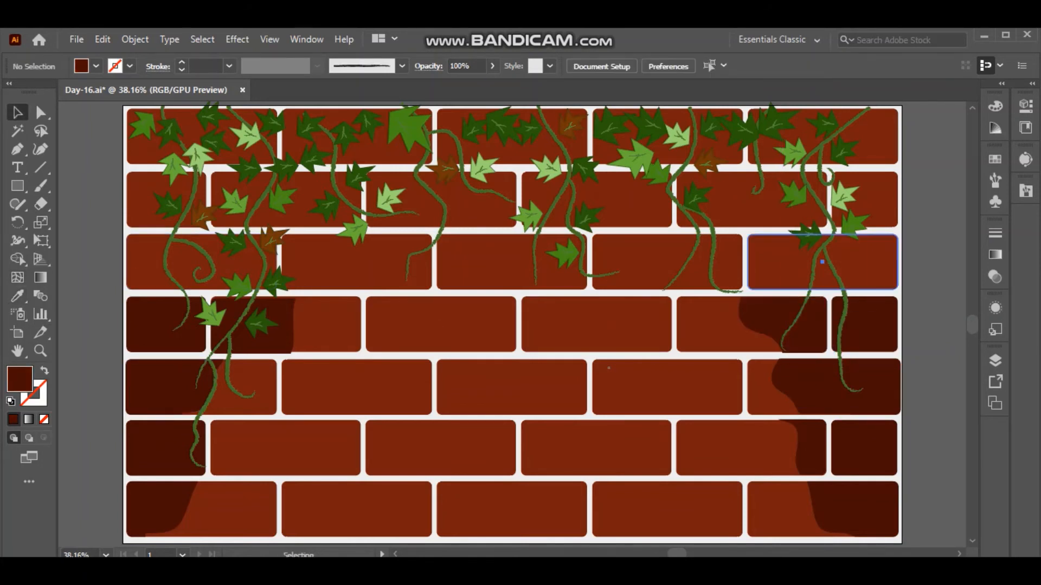
Paste a brick over the right edge, split it with a diagonal curved Eraser stroke and delete the left piece.
key("ctrl+v")
mouse_move(512, 321)
left_mouse_down()
mouse_move(889, 390)
mouse_move(915, 419)
left_mouse_up()
key("shift+e")
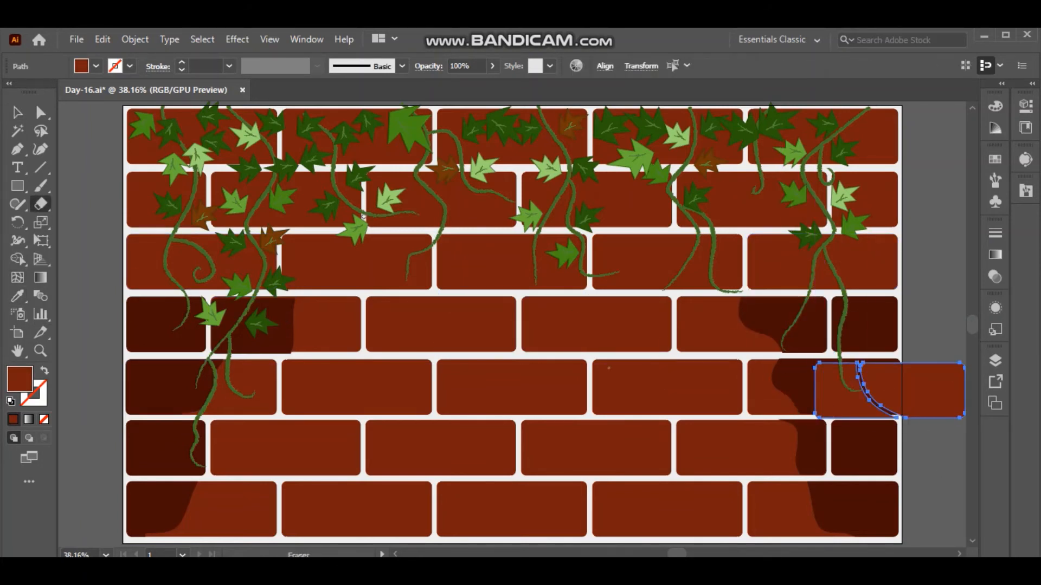
key("v")
key("ctrl+shift+a")
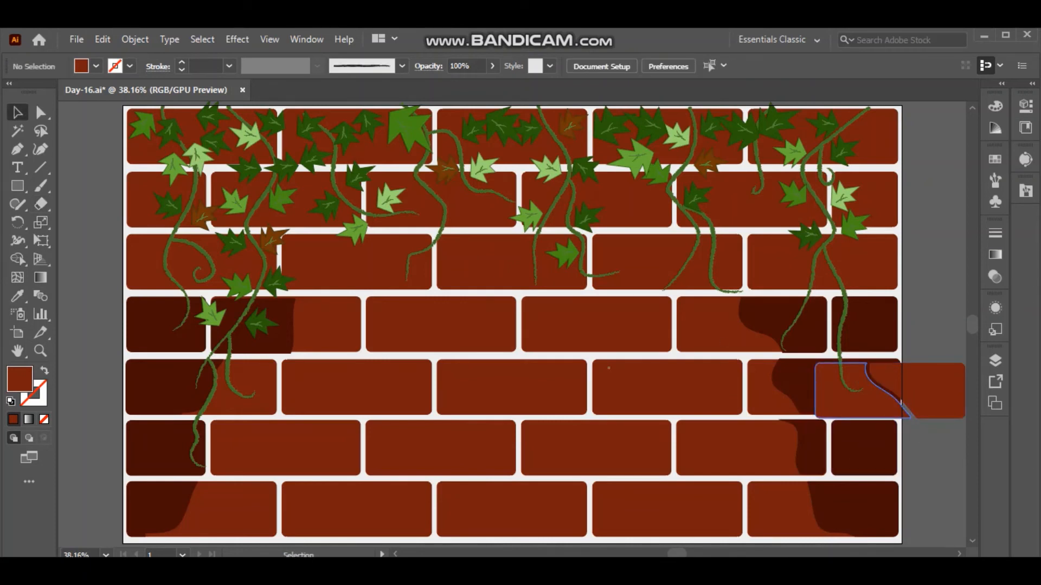
left_click(852, 391)
key("Delete")
Place the remaining piece on the right end of the third row's last brick and fill it with the sampled dark maroon.
left_click_drag(935, 370, 868, 242)
left_click(869, 263)
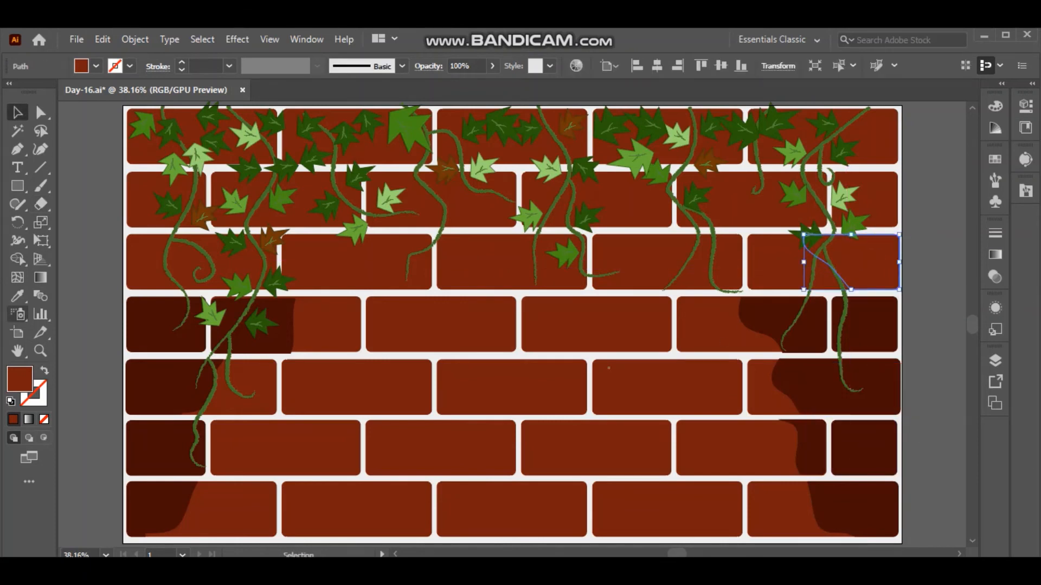
left_click(17, 296)
left_click(158, 388)
left_click(18, 112)
key("ctrl+shift+a")
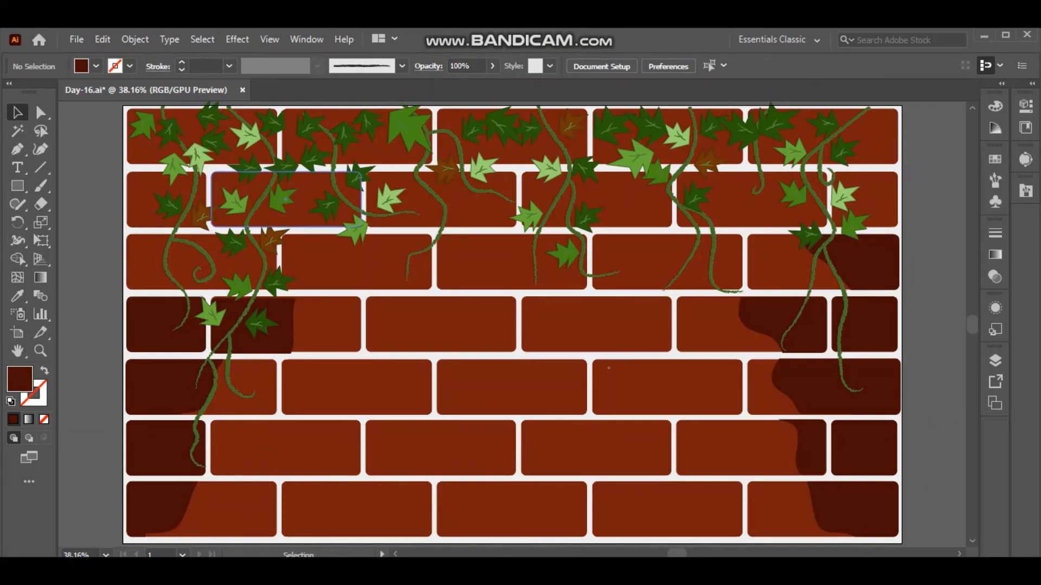
Lock the brick layer, unlock Layer 3 and select all of its vines.
left_click(202, 136)
key("ctrl+shift+a")
left_click(995, 361)
left_click(823, 409)
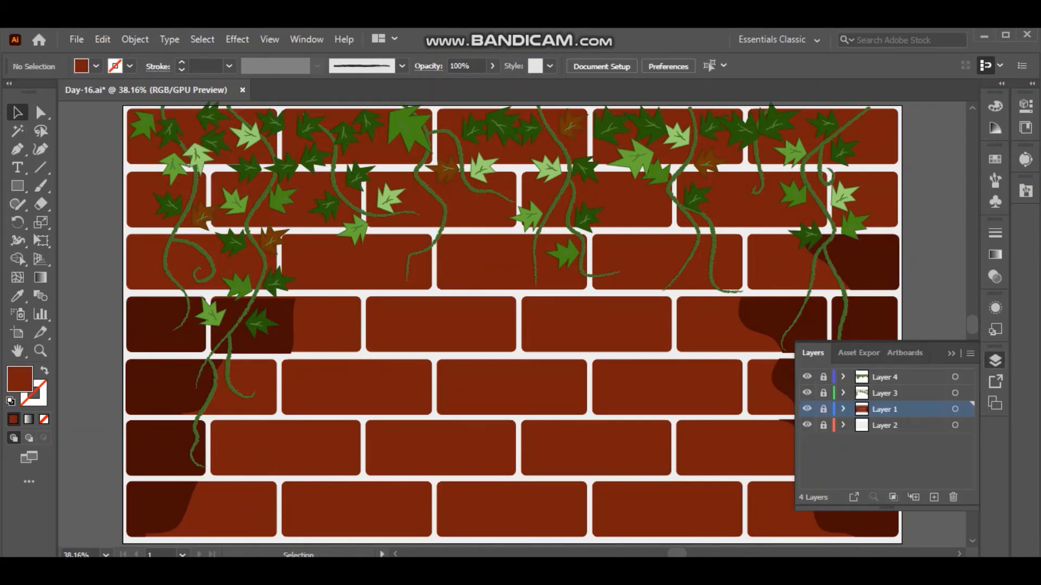
left_click(824, 393)
left_click(823, 393)
left_click(824, 393)
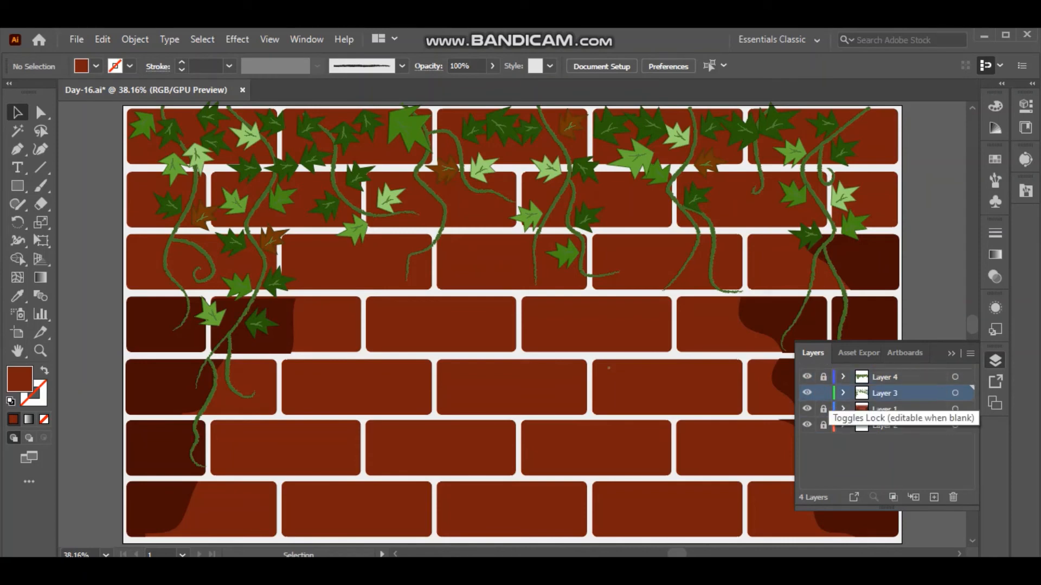
key("ctrl+a")
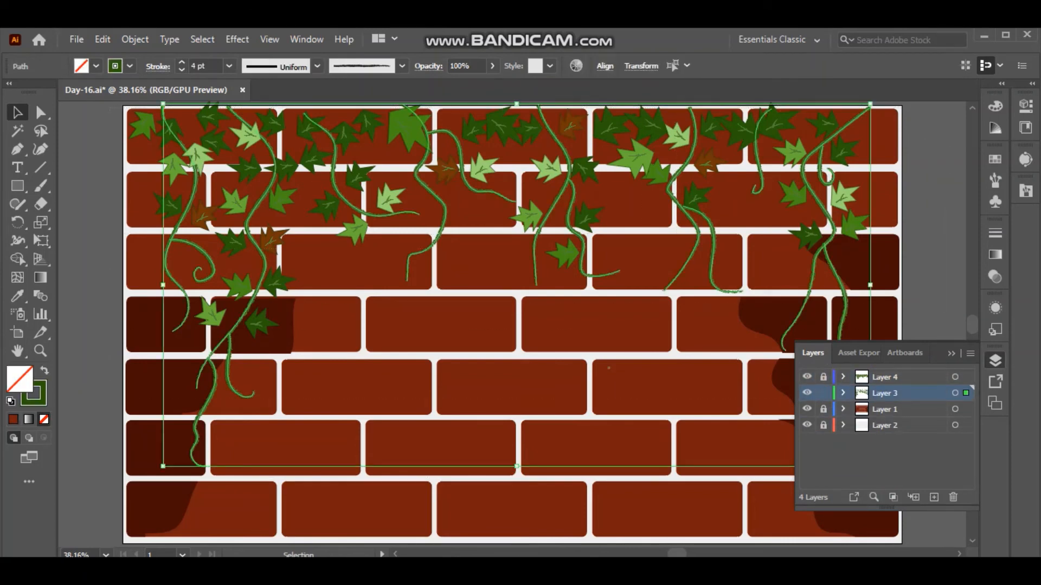
Paste a copy of the vines, scale it down slightly and place it at the wall's top edge, shifted towards the upper-left corner.
key("ctrl+z")
key("ctrl+v")
left_click_drag(158, 144, 345, 249)
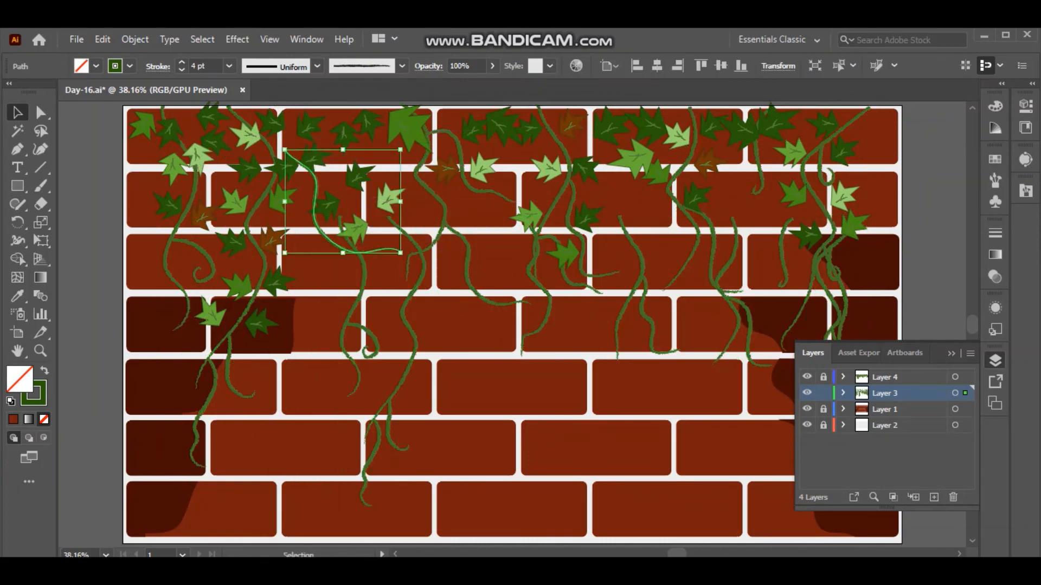
key("ctrl+z")
key("ctrl+z")
left_click_drag(158, 144, 290, 216)
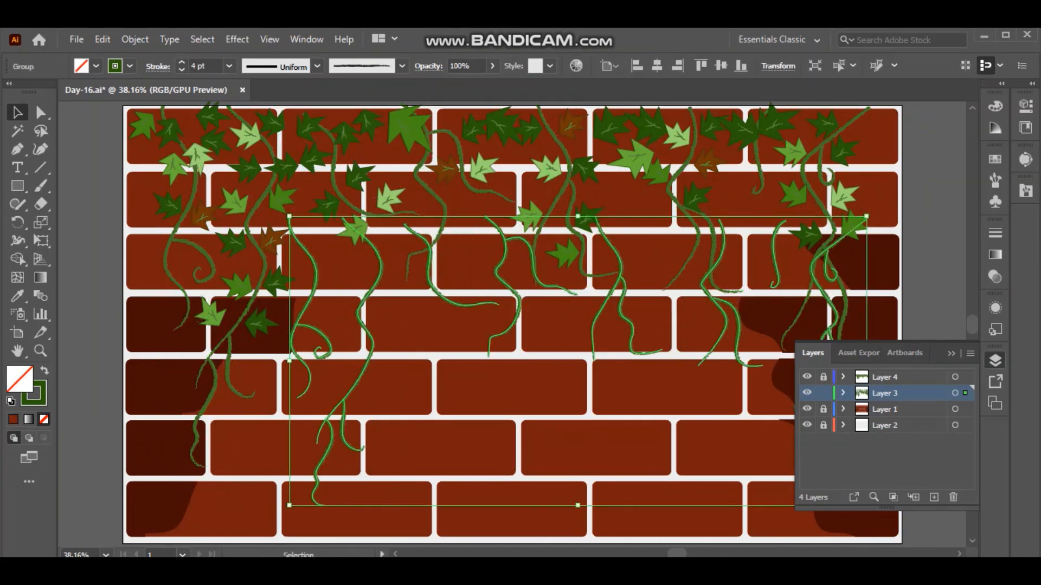
left_click_drag(406, 225, 241, 115)
left_click(325, 325)
Paste another copy of the vines, shrink it to about two thirds and place it at the top of the wall's right half.
key("ctrl+v")
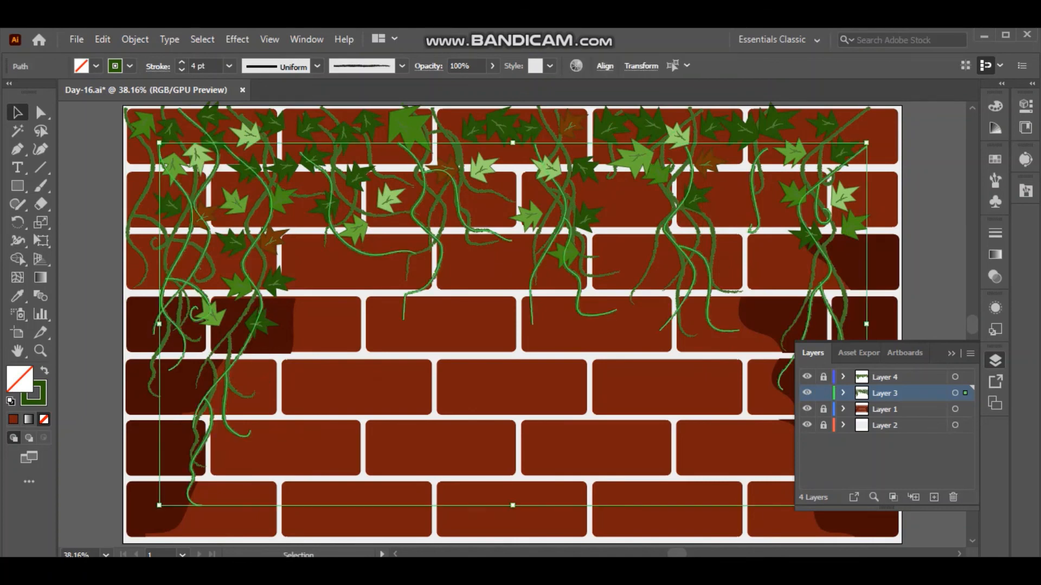
left_click_drag(158, 143, 406, 281)
left_click_drag(429, 331, 454, 171)
left_click_drag(455, 180, 461, 161)
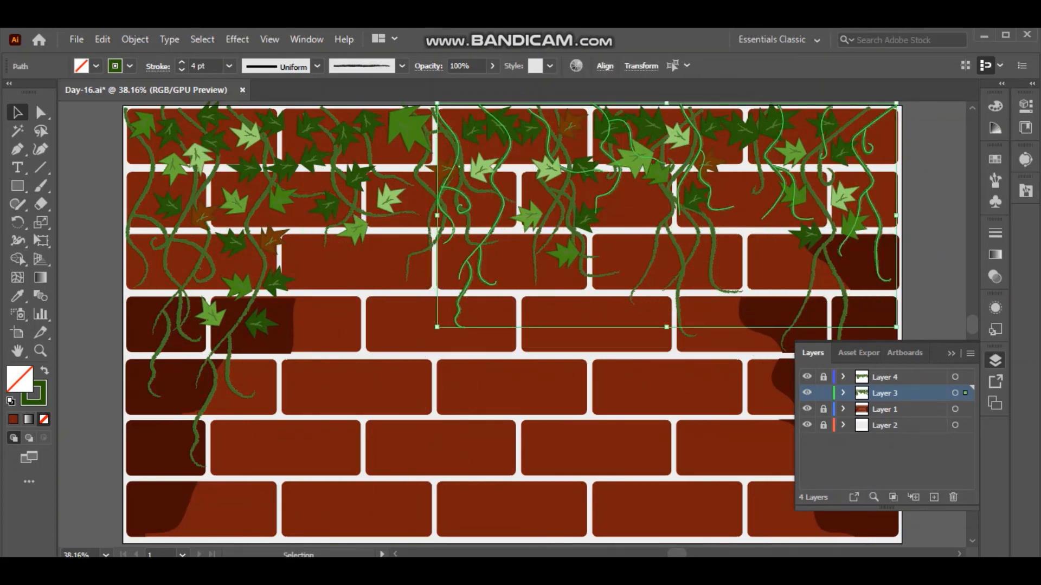
key("ctrl+shift+a")
Lock the vine layer, unlock Layer 4 and select all of its leaves.
left_click(884, 378)
left_click(823, 377)
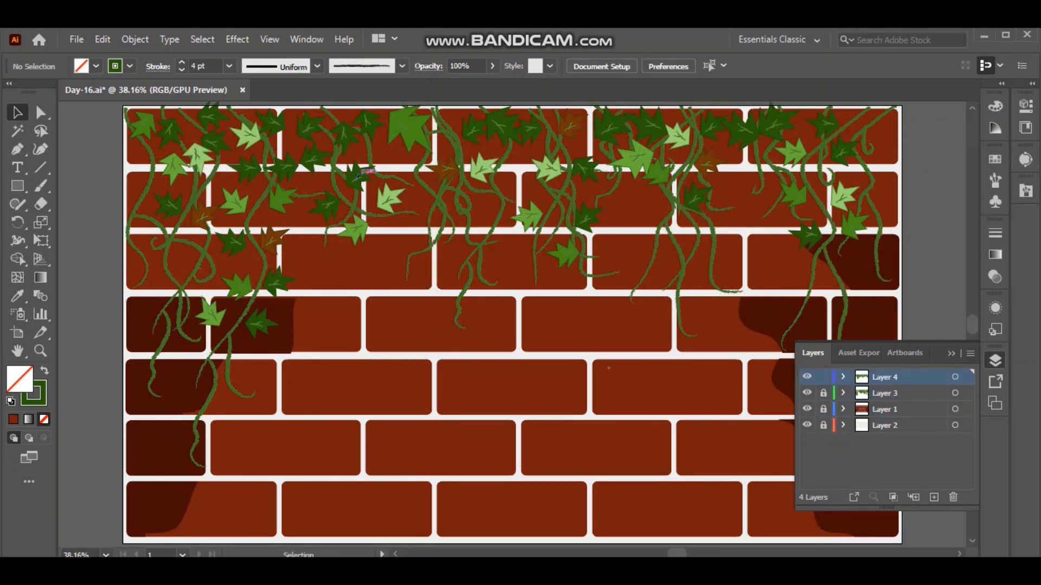
key("ctrl+a")
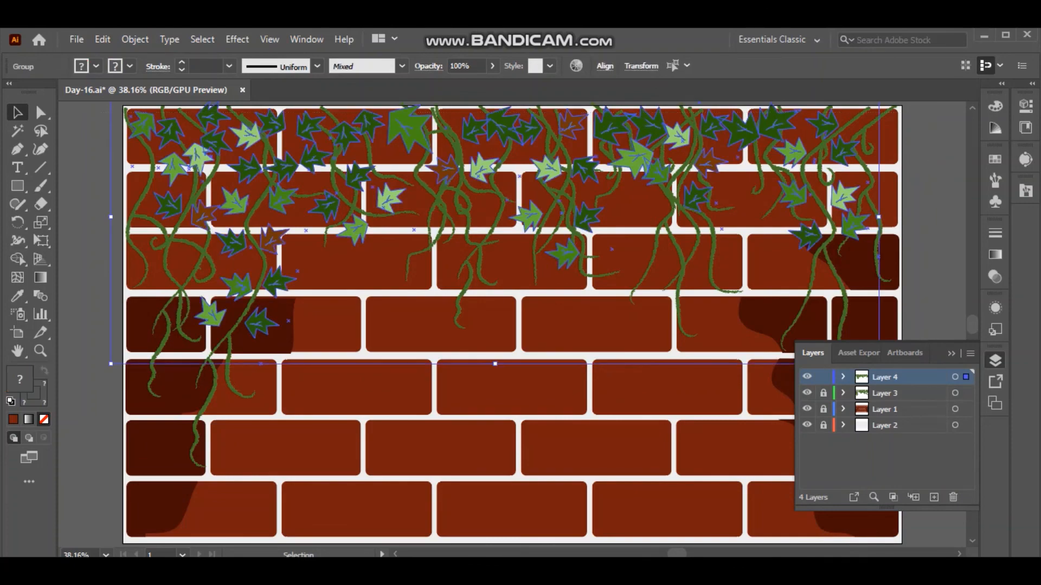
Paste a copy of the leaves, scale it down and place it over the added vines in the wall's upper right.
key("ctrl+v")
left_click_drag(128, 177, 347, 252)
left_click_drag(488, 320, 503, 149)
left_click(542, 358)
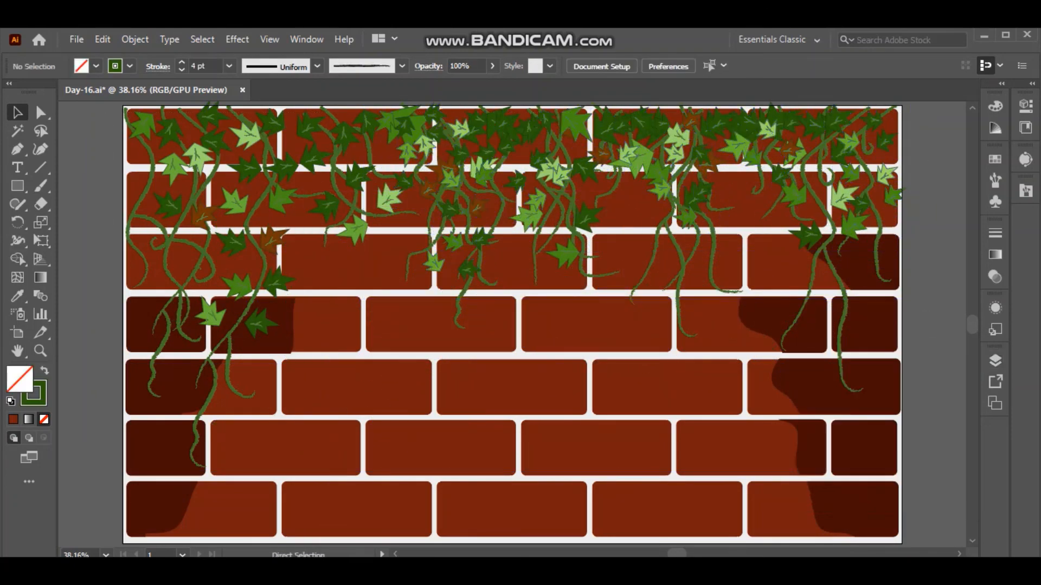
Paste another copy of the leaves, shrink it to about half size and try placing it over the upper-left vines.
key("ctrl+v")
left_click_drag(122, 179, 492, 281)
left_click_drag(583, 365, 206, 223)
left_click(326, 363)
key("ctrl+z")
key("ctrl+z")
key("ctrl+z")
key("ctrl+z")
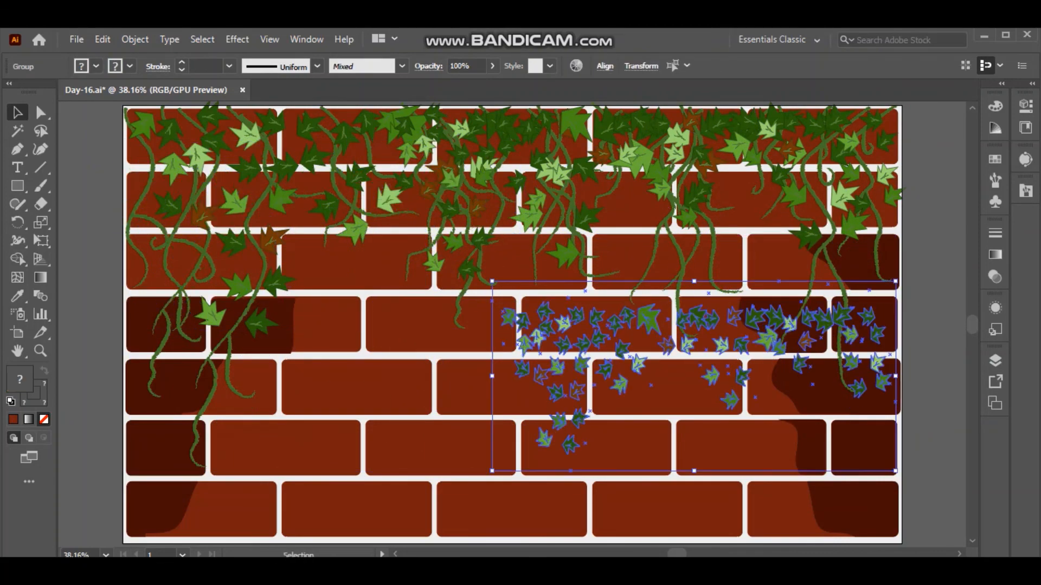